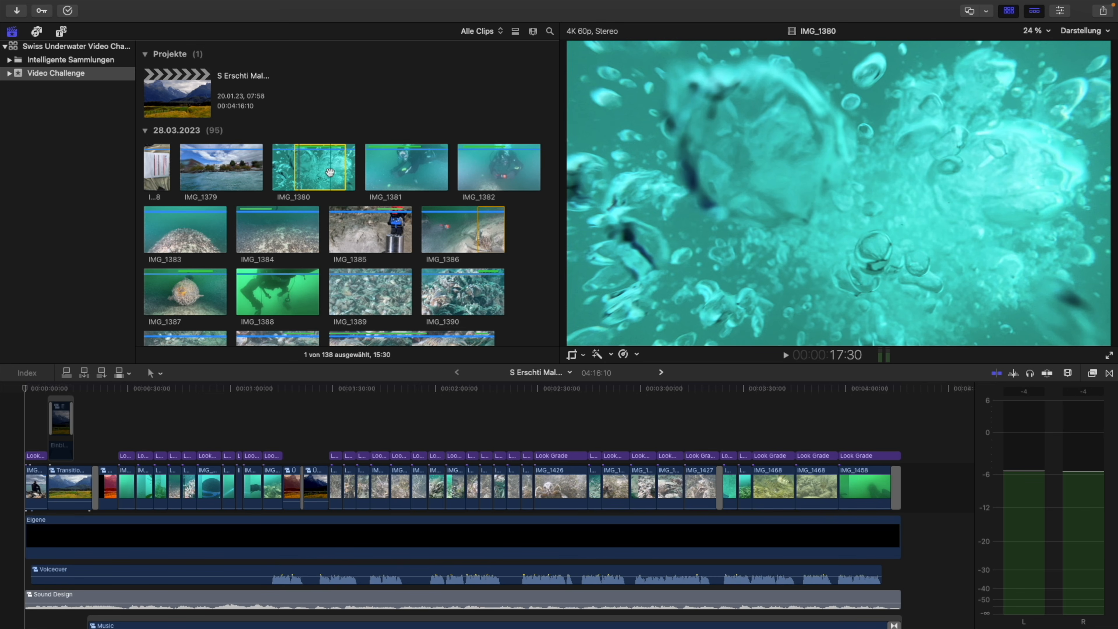
Look through all clips of the Video Challenge event in the browser, down to the 17.09.2022 group.
scroll(329, 171, "down", 2)
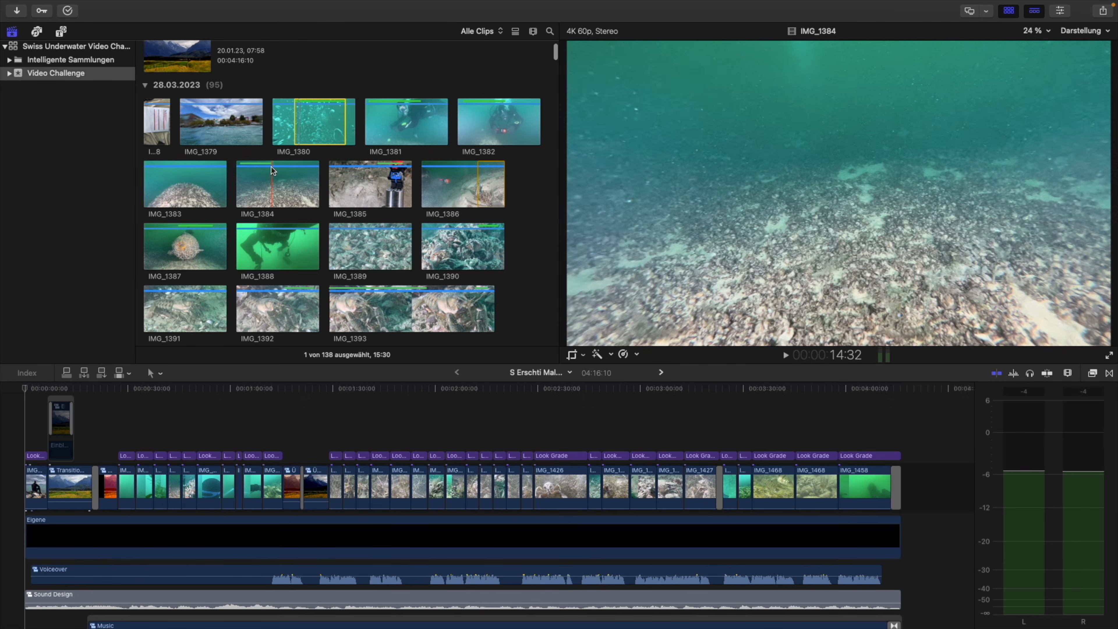
scroll(273, 171, "down", 10)
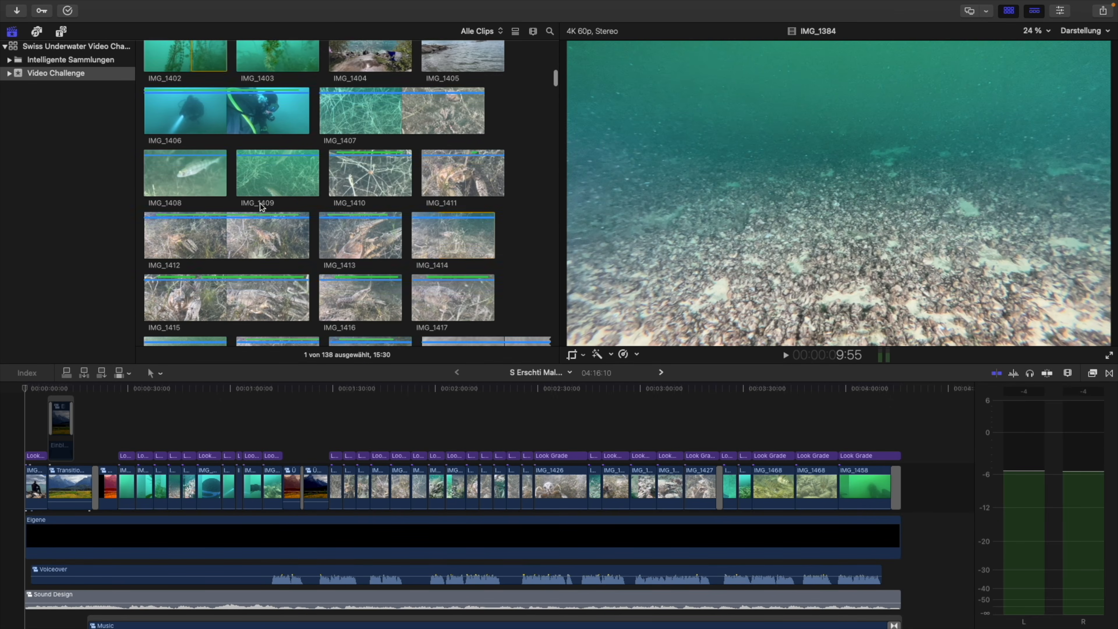
scroll(262, 207, "down", 5)
scroll(260, 203, "down", 10)
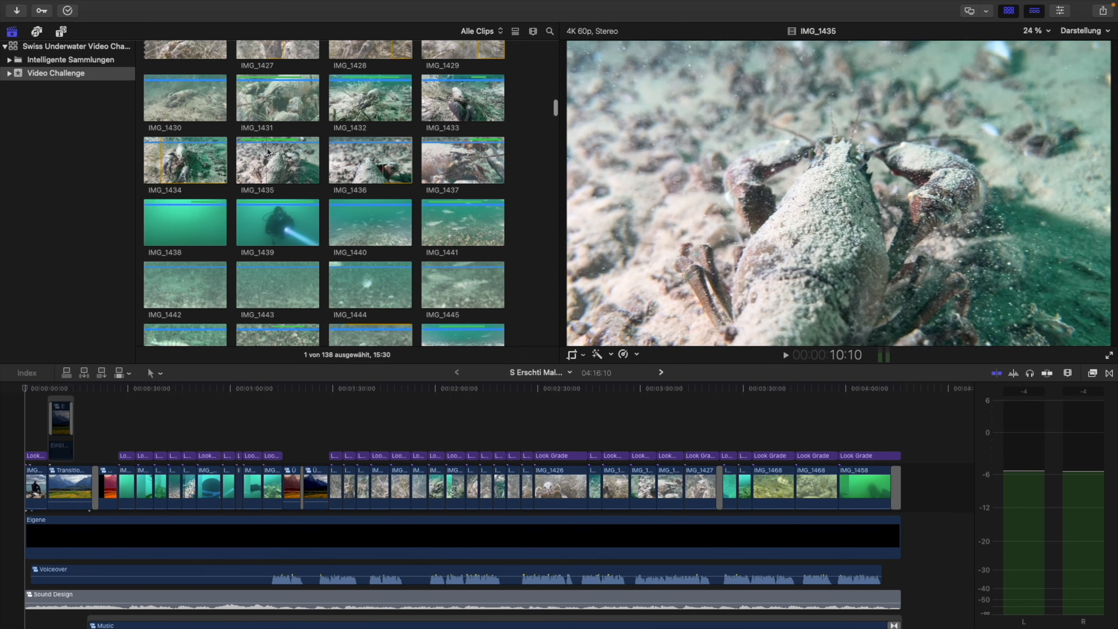
scroll(281, 152, "down", 3)
scroll(282, 149, "down", 10)
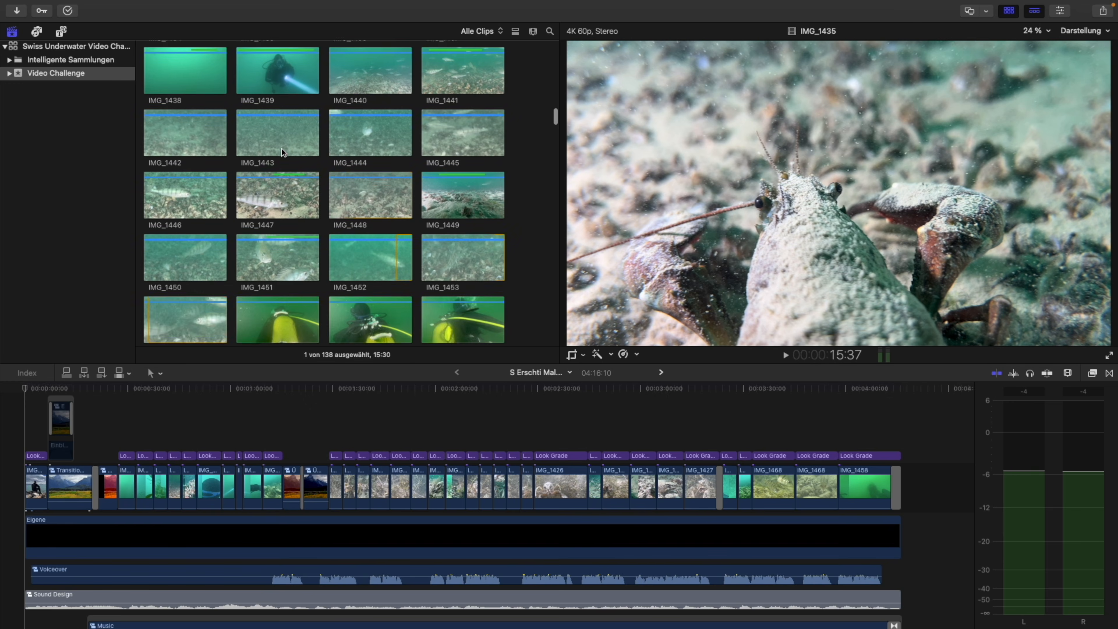
scroll(282, 152, "down", 10)
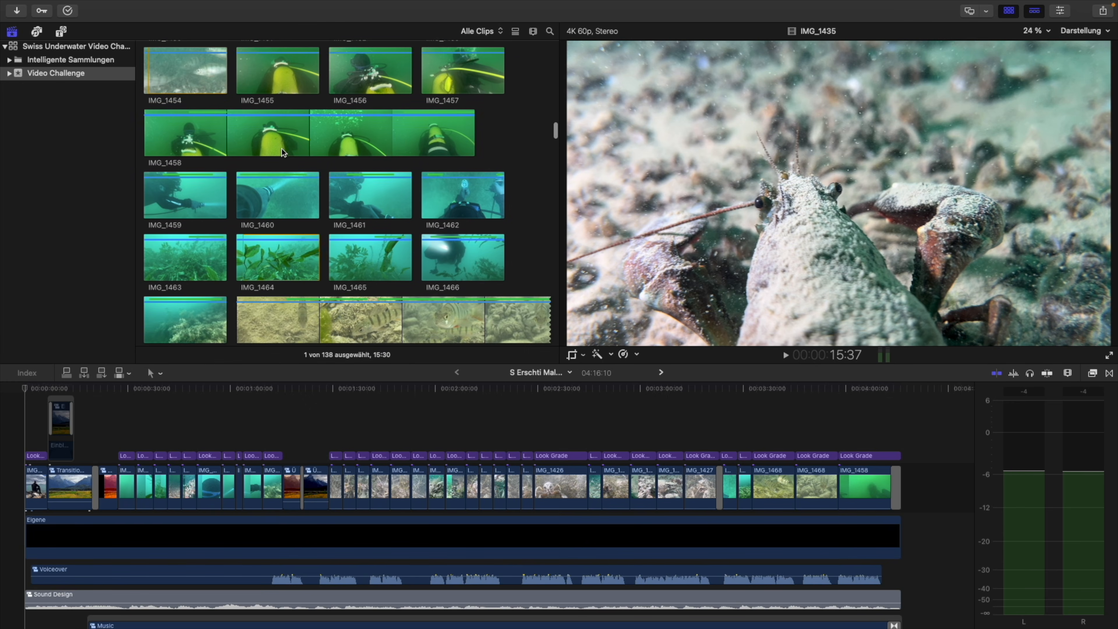
scroll(283, 152, "down", 5)
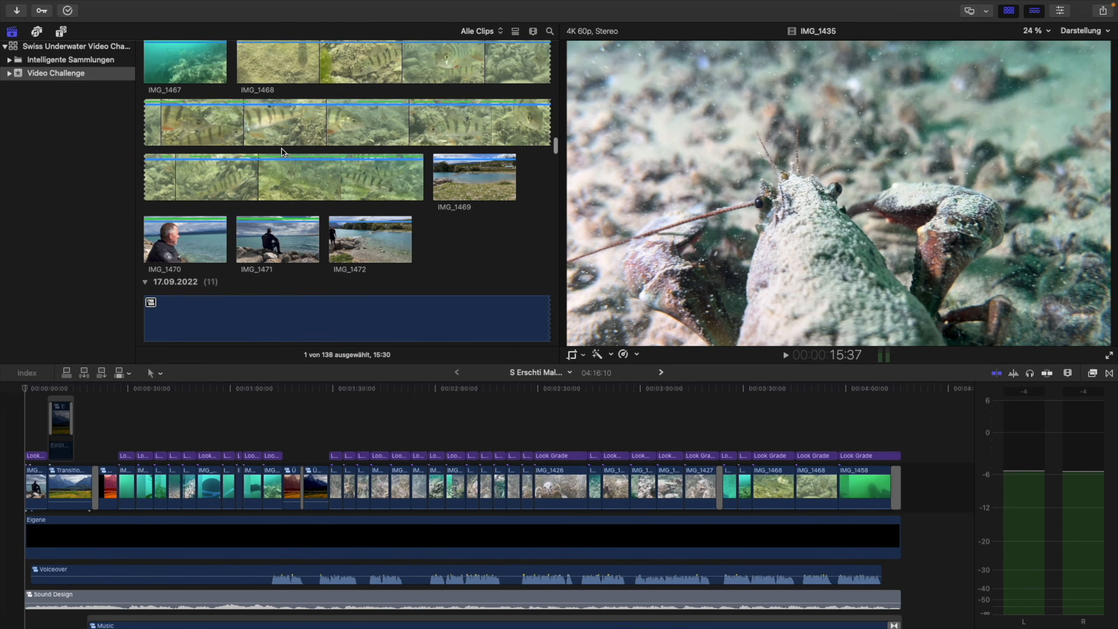
scroll(282, 152, "up", 12)
scroll(282, 149, "up", 15)
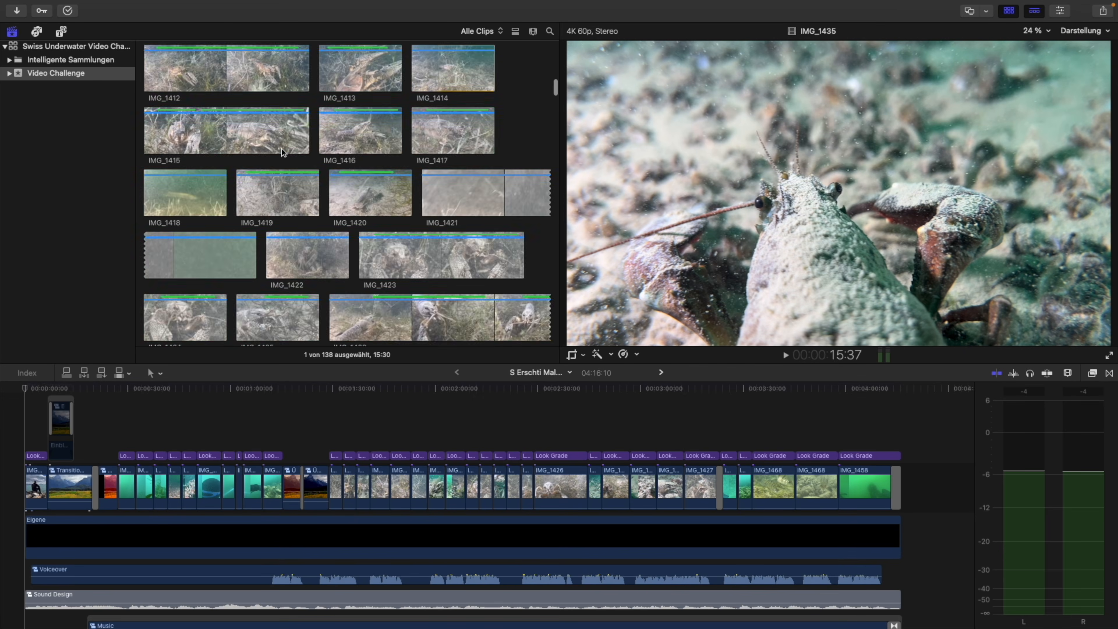
Filter the event's clips to Favoriten and look through the remaining favorite clips.
left_click(473, 30)
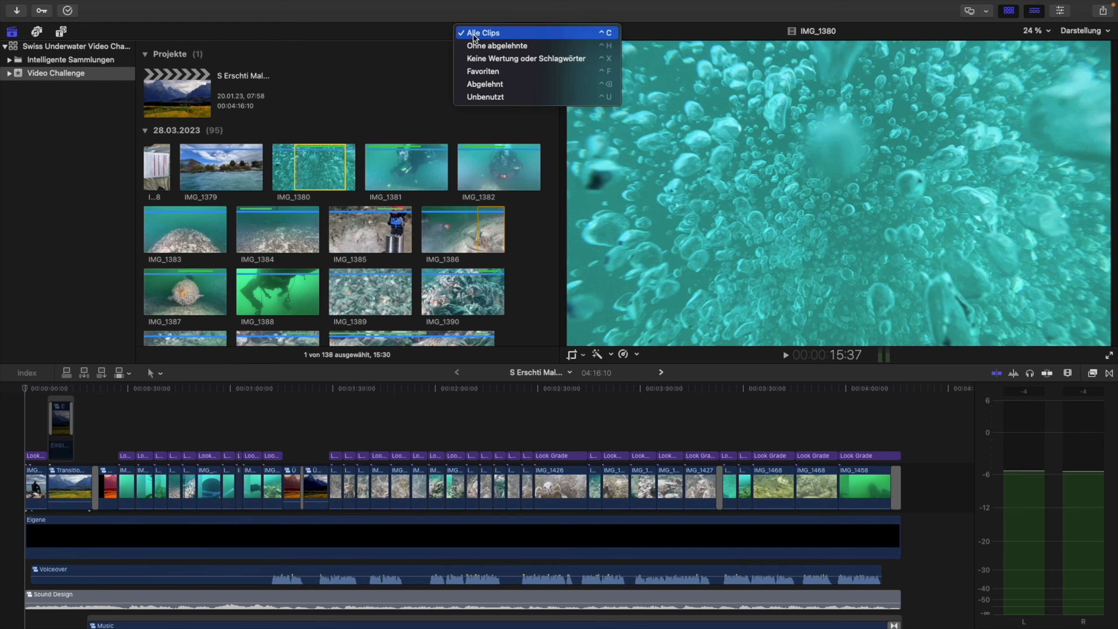
left_click(482, 72)
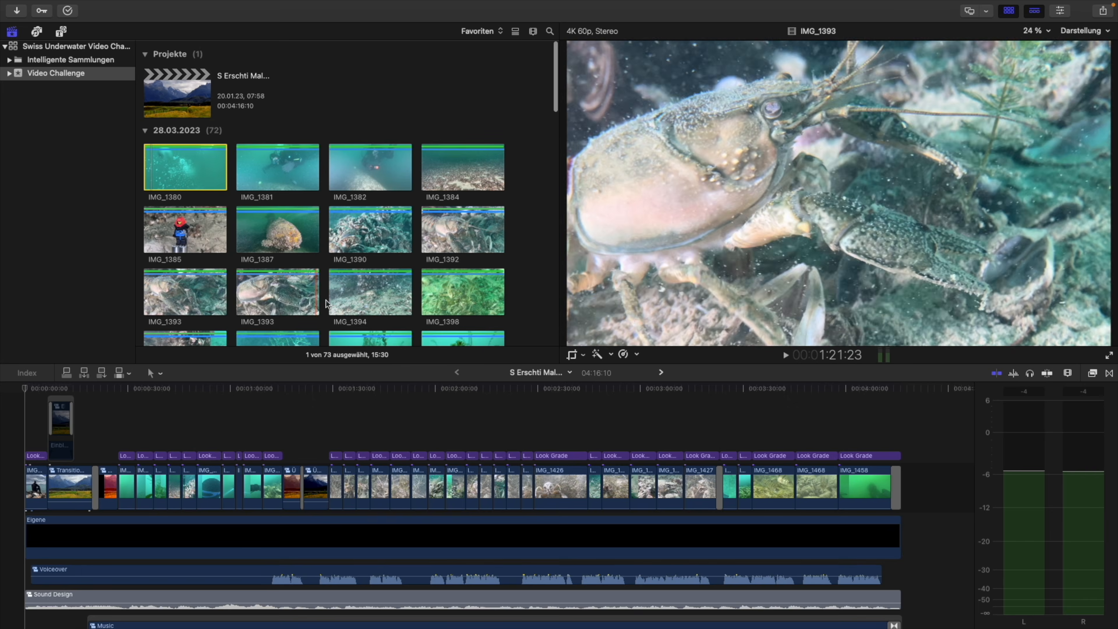
scroll(334, 300, "down", 10)
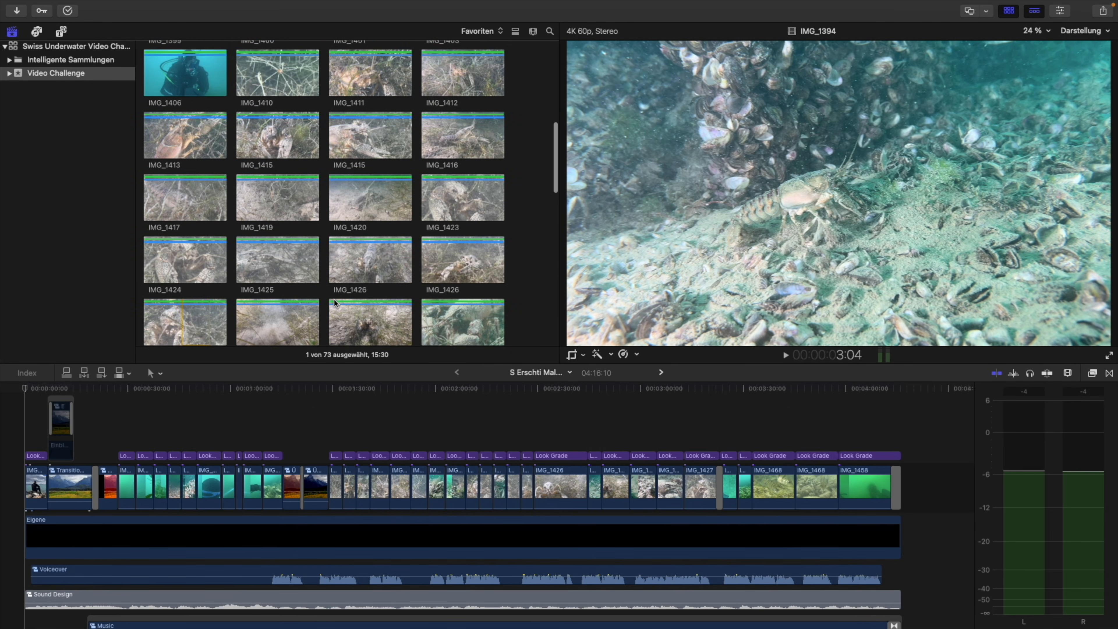
scroll(334, 302, "down", 2)
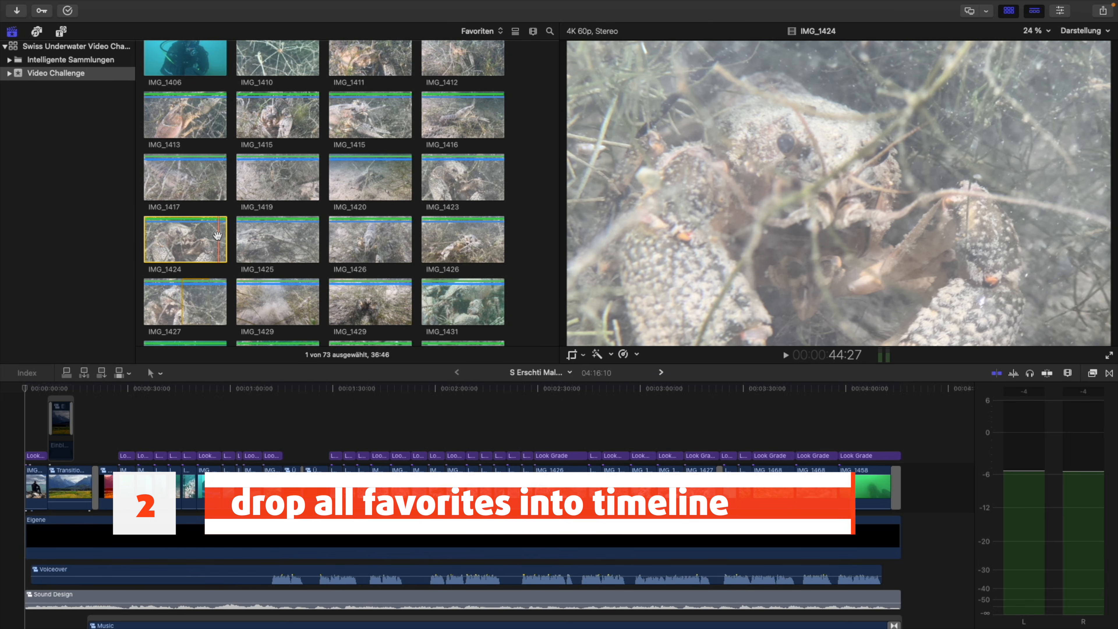
Select all favorite clips of the Video Challenge event in the browser.
key("super+a")
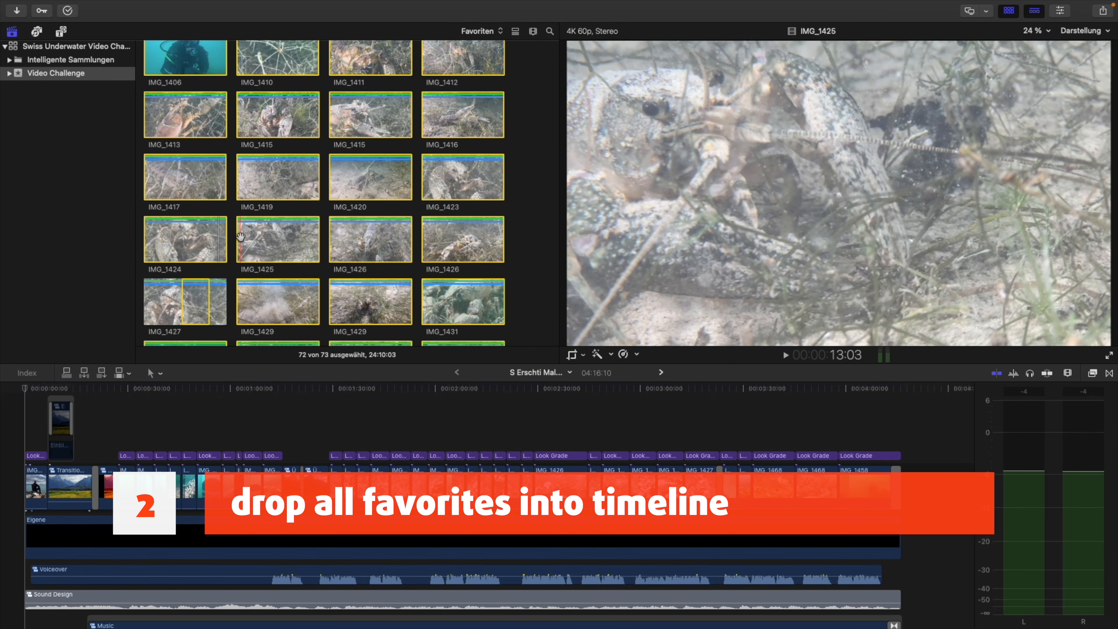
scroll(217, 240, "up", 1)
scroll(217, 241, "up", 3)
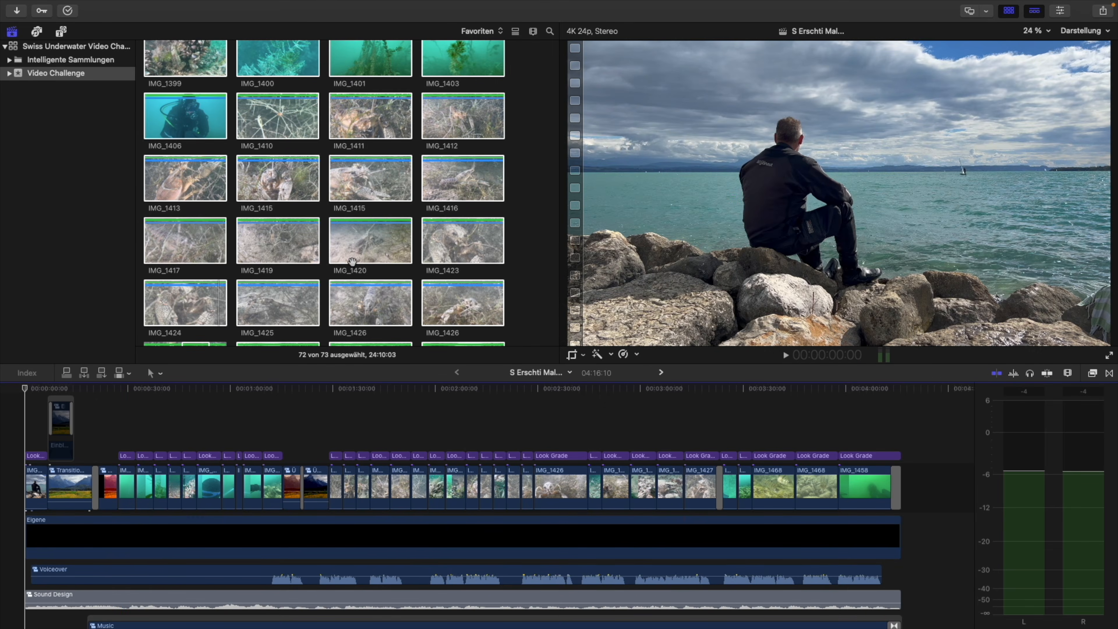
left_click_drag(351, 247, 391, 373)
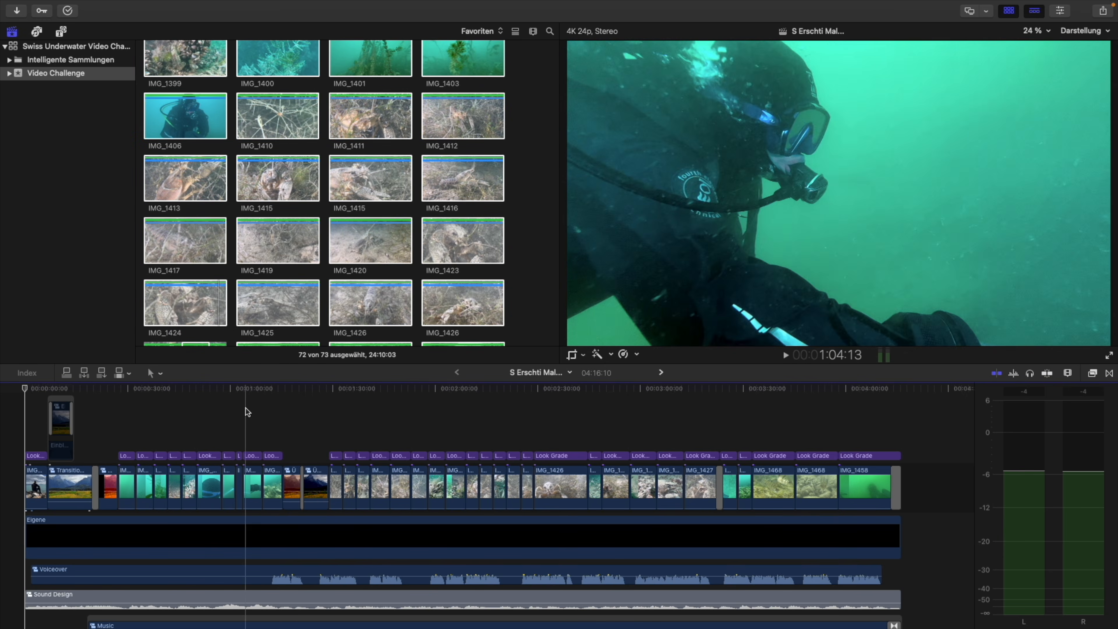
left_click(303, 293)
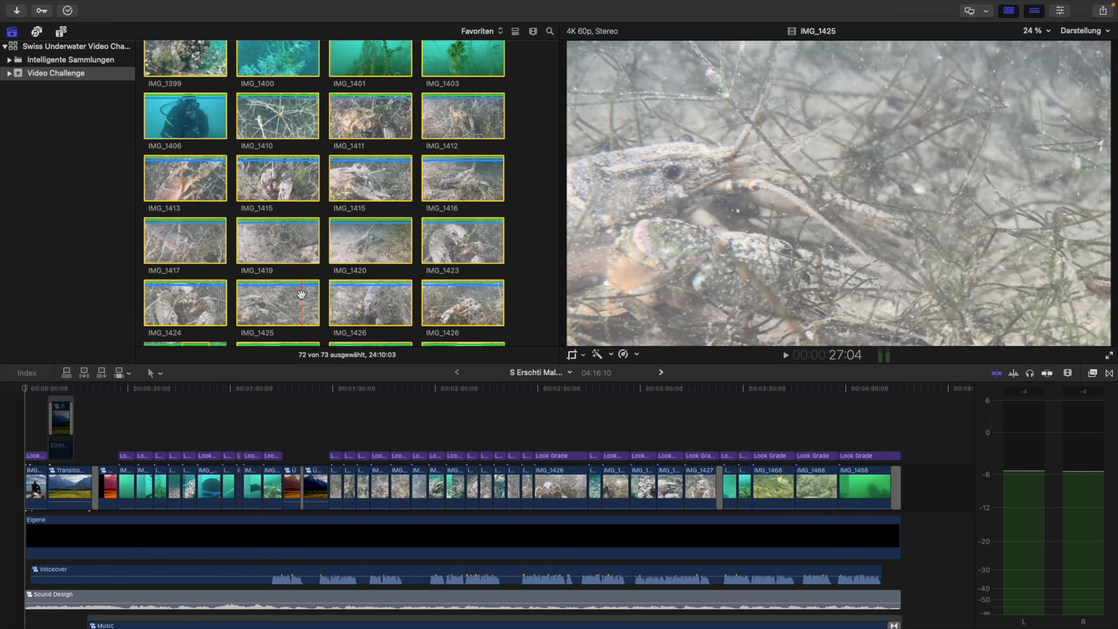
Switch to the audiio website and look through the tracks in its music catalog.
scroll(194, 417, "down", 1)
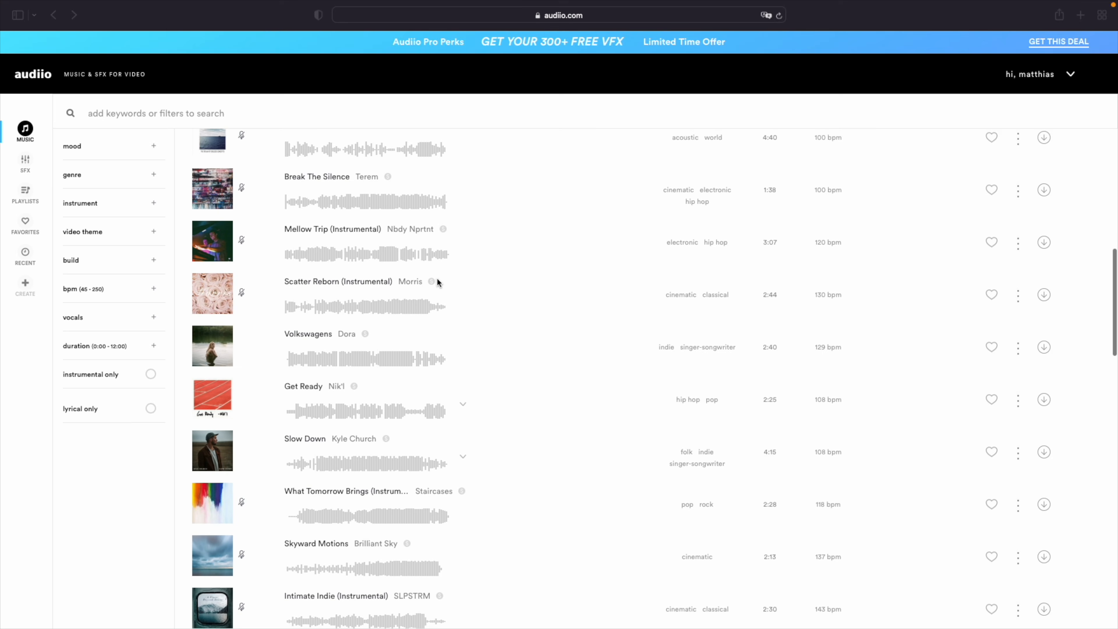
scroll(437, 277, "down", 3)
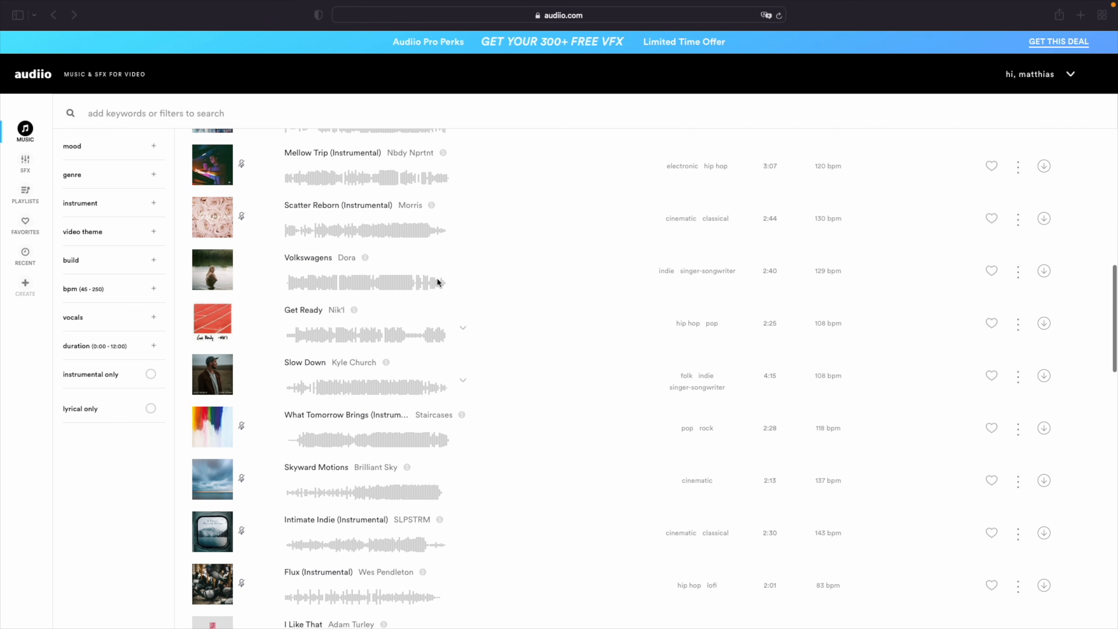
scroll(438, 278, "down", 4)
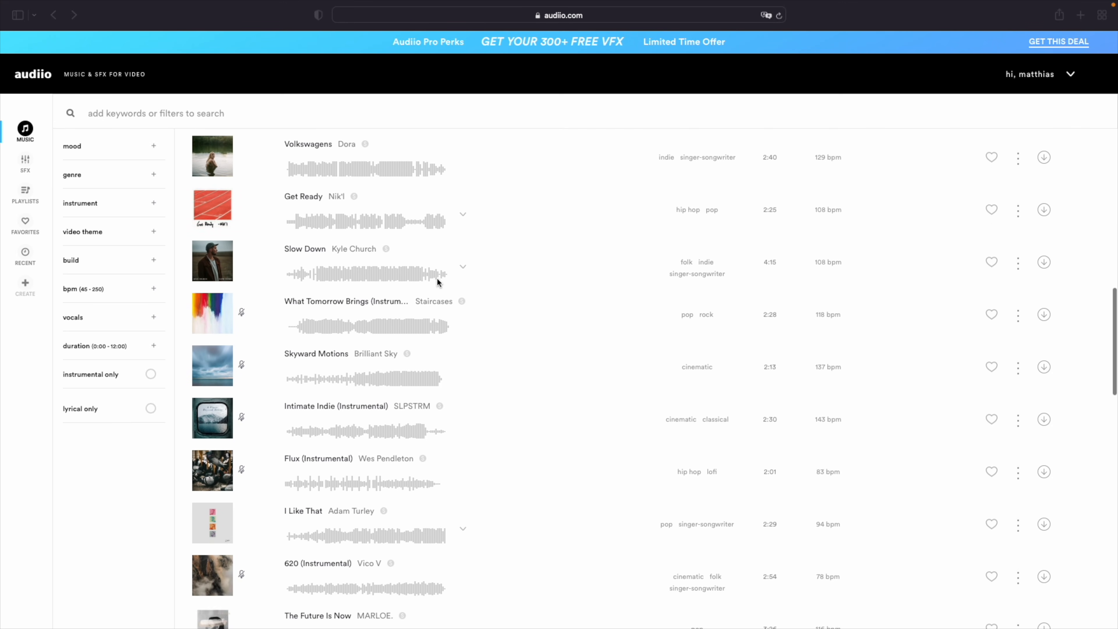
scroll(437, 282, "down", 2)
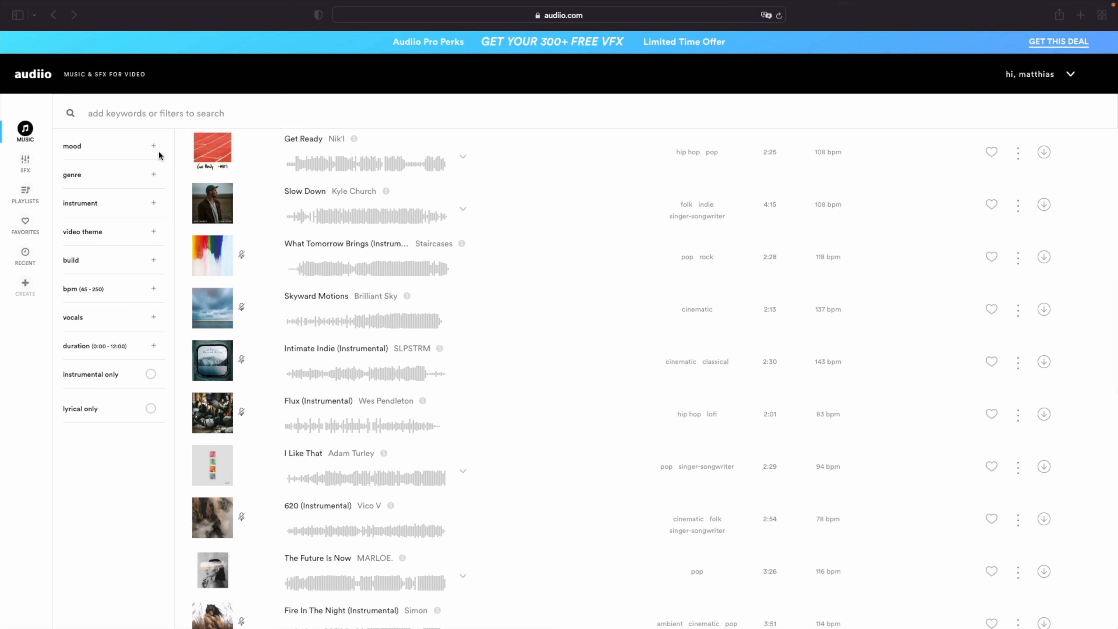
Expand the mood, genre and instrument filters of the music catalog to examine their options.
left_click(154, 148)
left_click(154, 148)
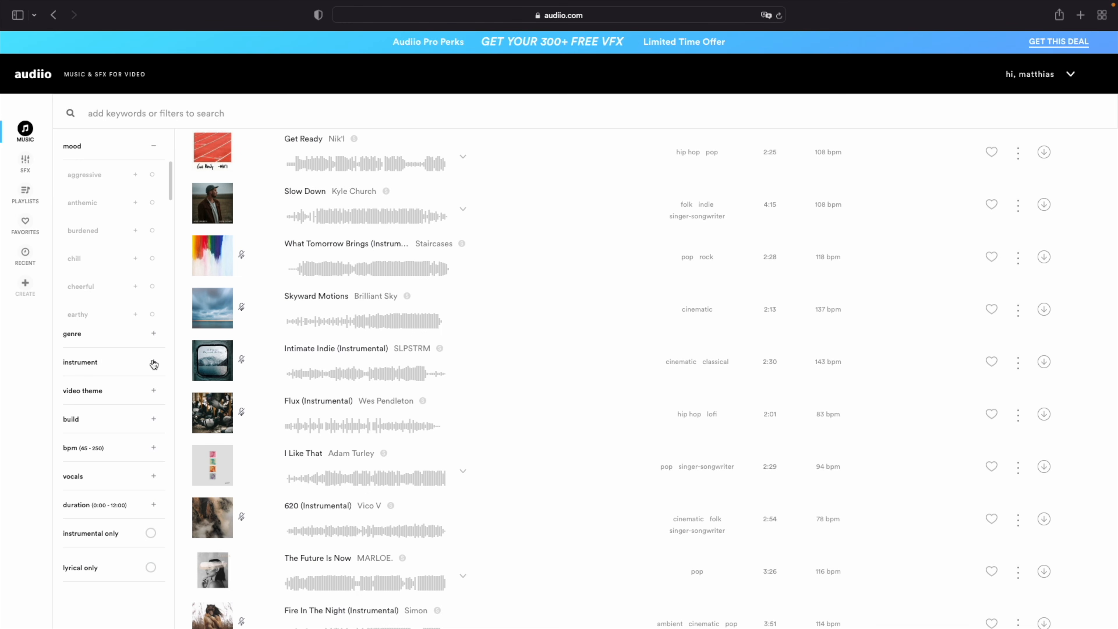
left_click(154, 333)
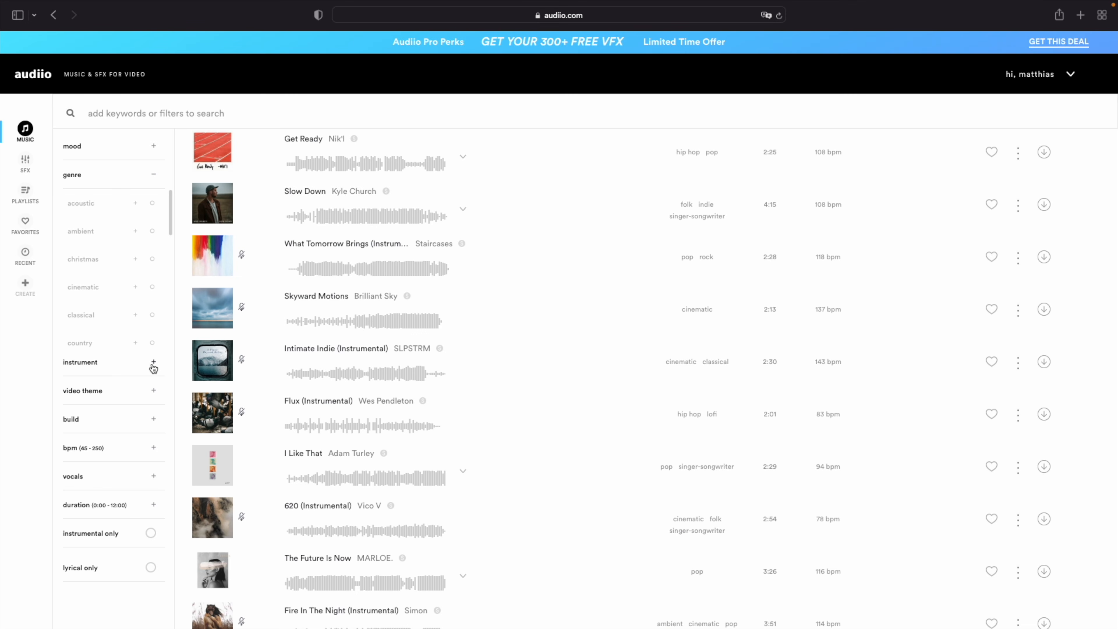
left_click(153, 363)
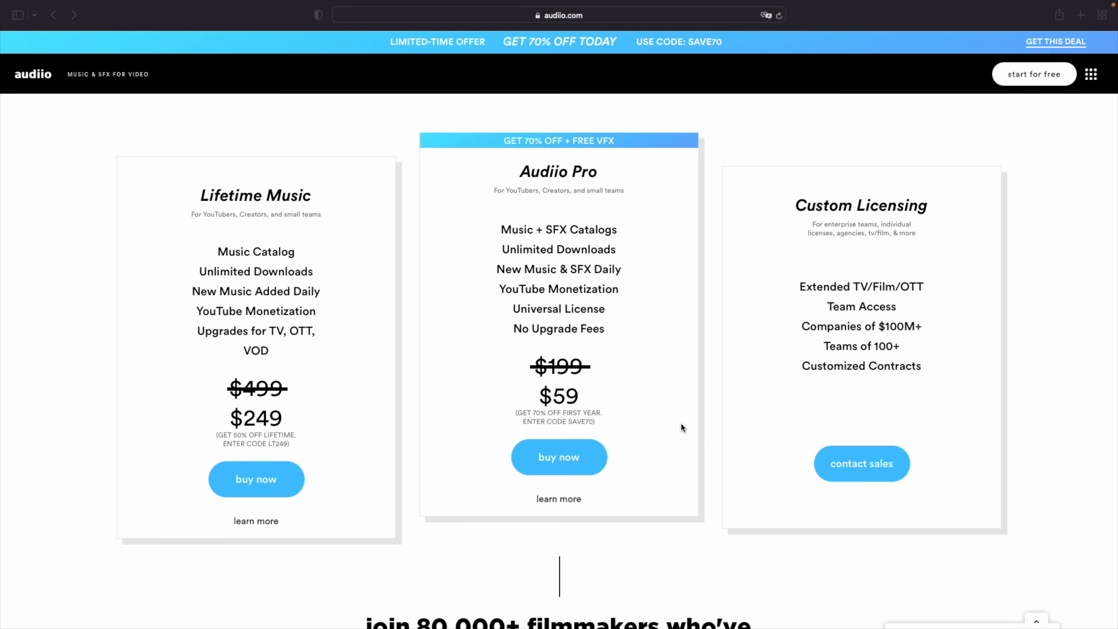
Switch back to Final Cut Pro and examine the opening underwater cuts together with the Music track in the timeline.
scroll(681, 424, "down", 1)
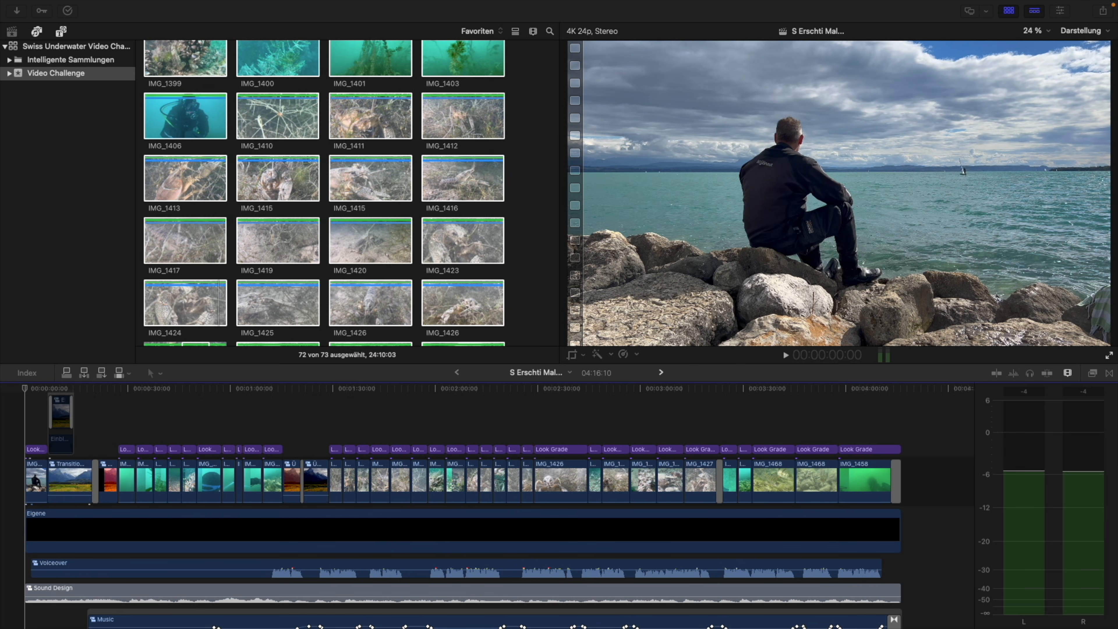
scroll(110, 401, "down", 2)
left_click(110, 401)
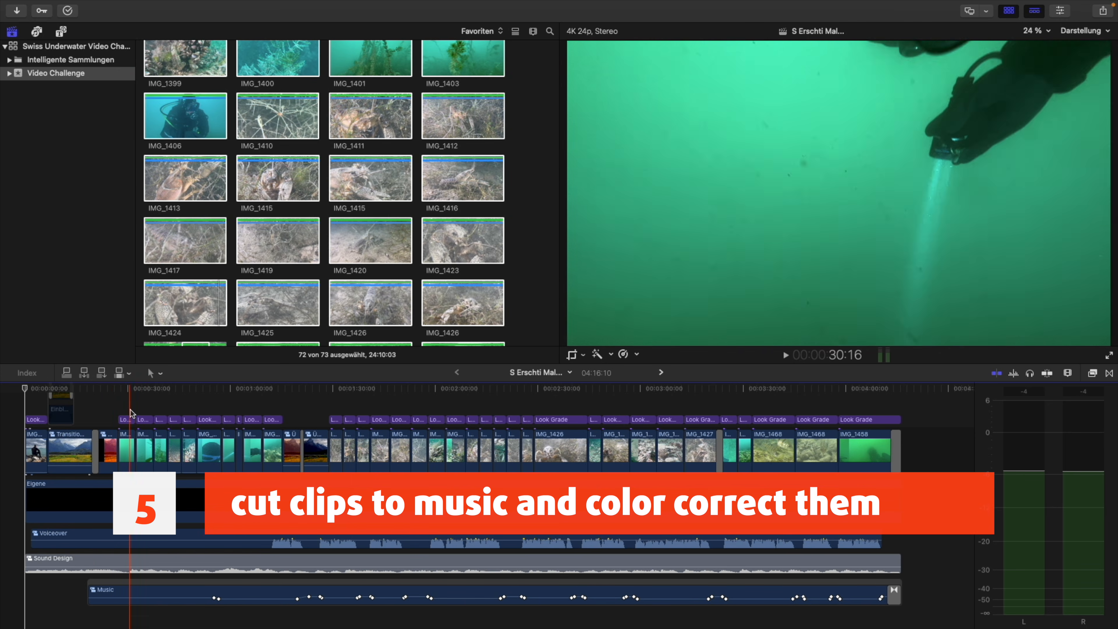
key("space")
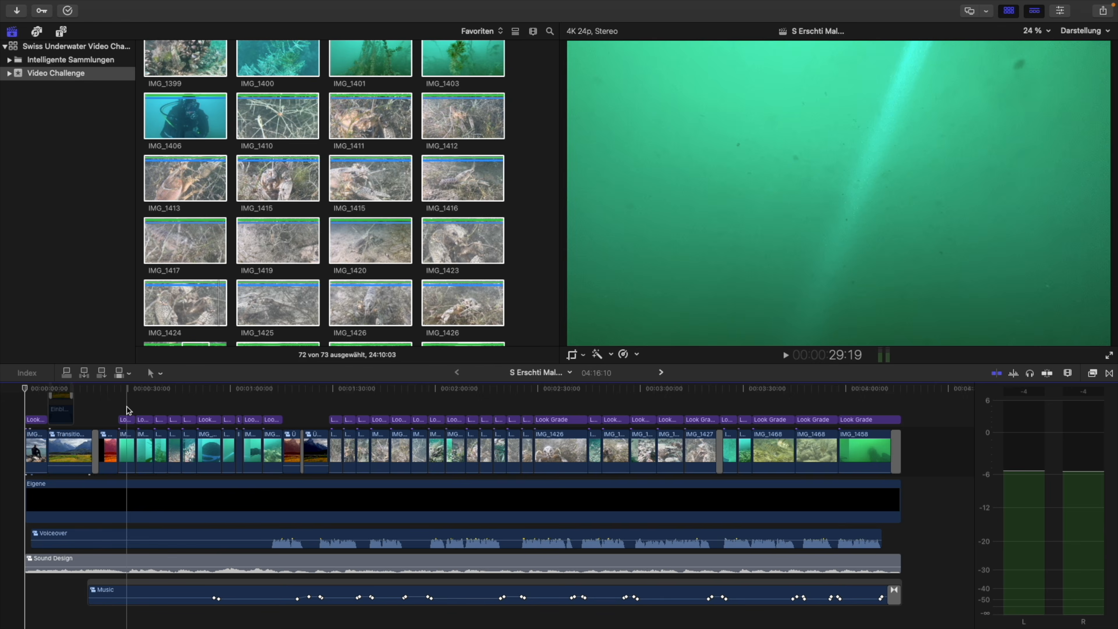
Examine the cut clips and their Look Grade and Base Correction layers from the start to the end of the timeline.
scroll(127, 408, "up", 5)
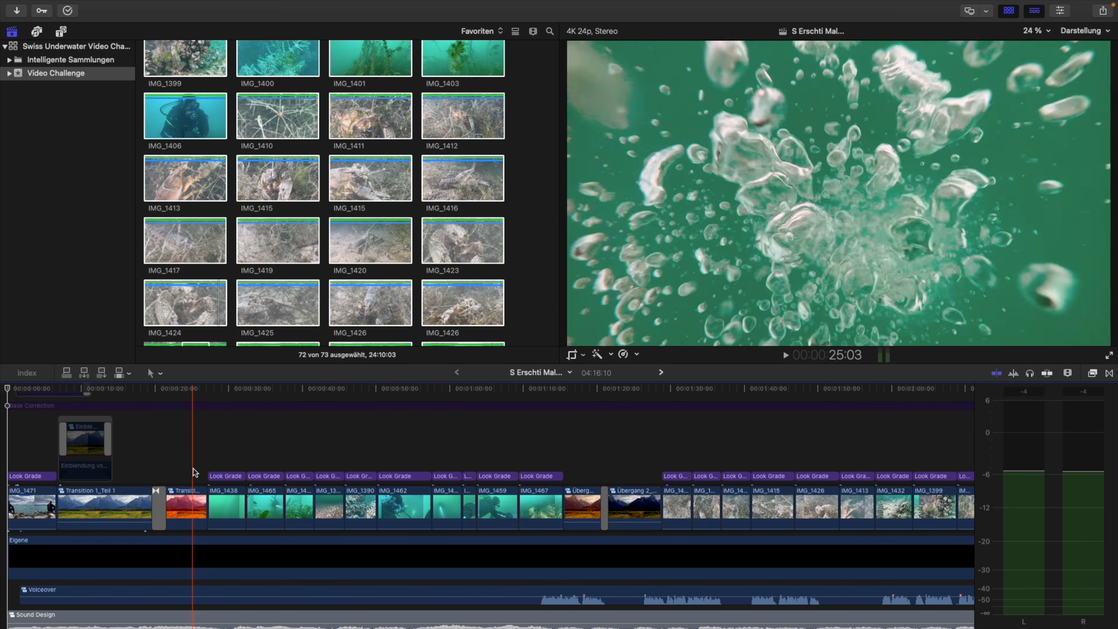
scroll(192, 468, "left", 2)
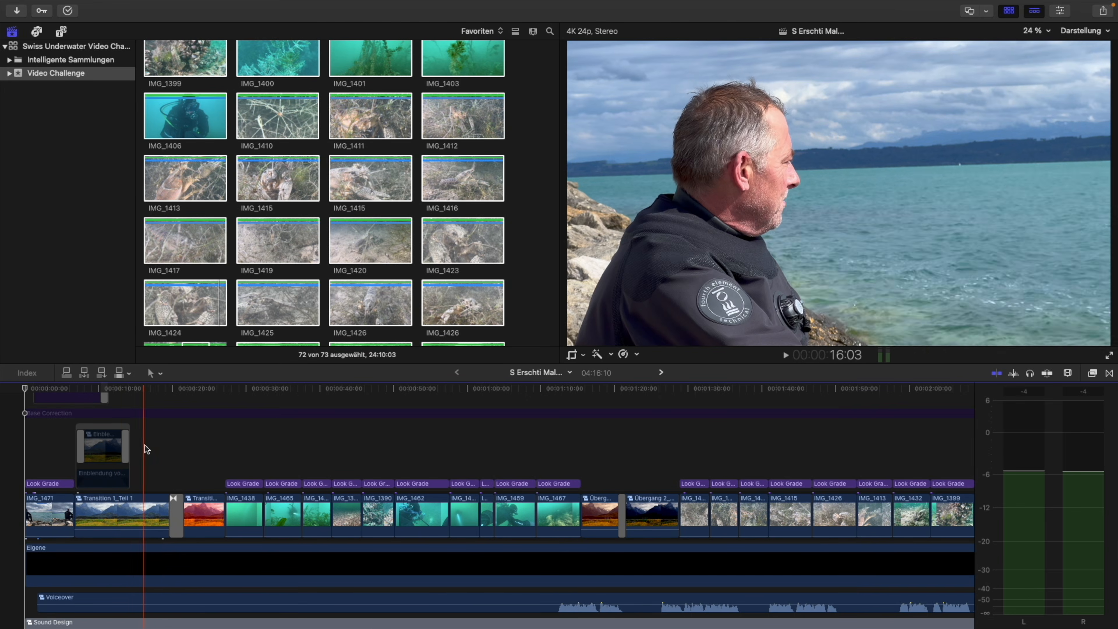
scroll(609, 480, "right", 2)
scroll(609, 480, "right", 15)
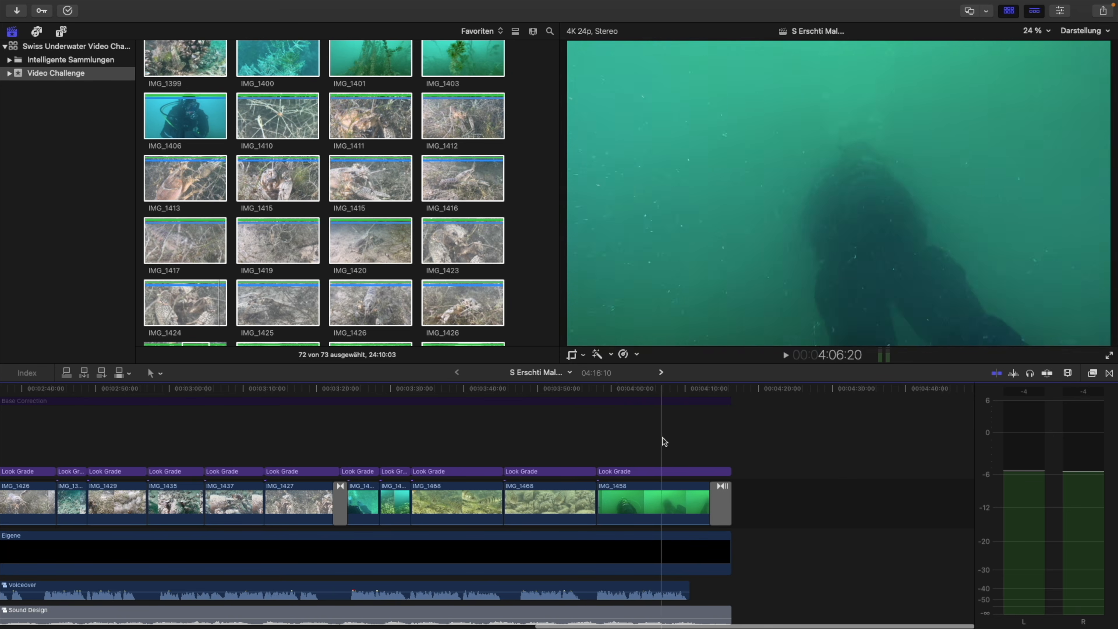
scroll(631, 436, "left", 9)
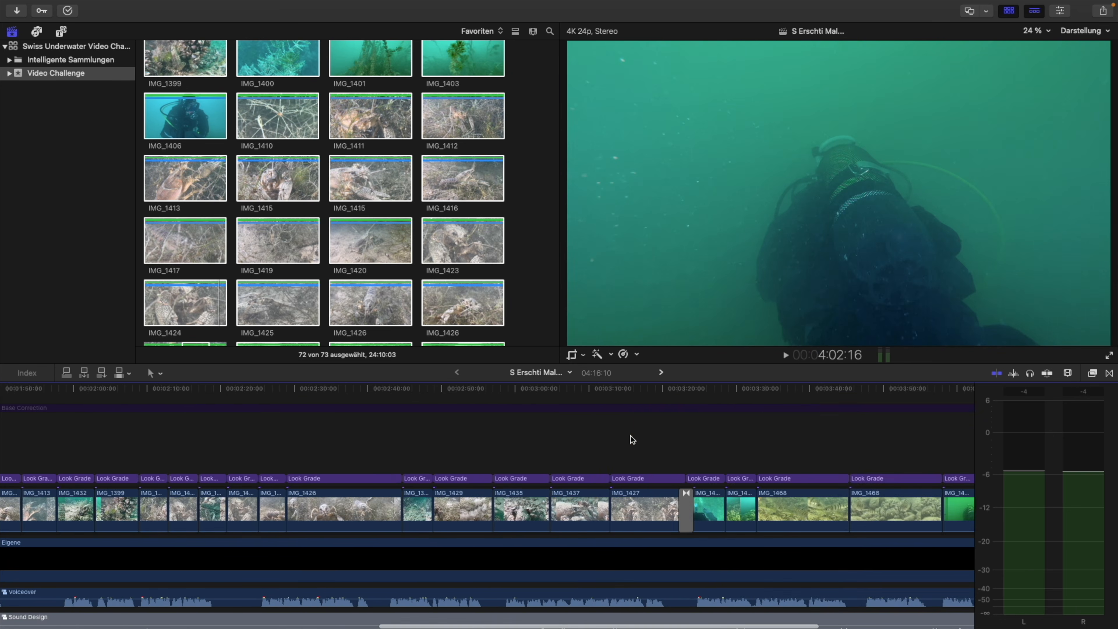
scroll(600, 435, "left", 6)
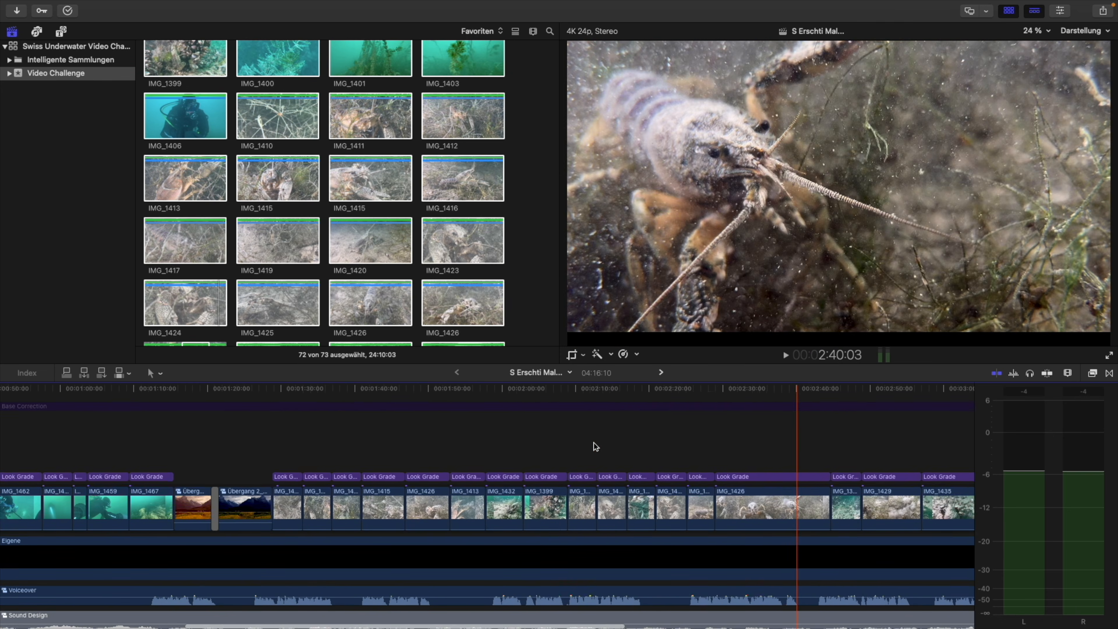
key("super+minus")
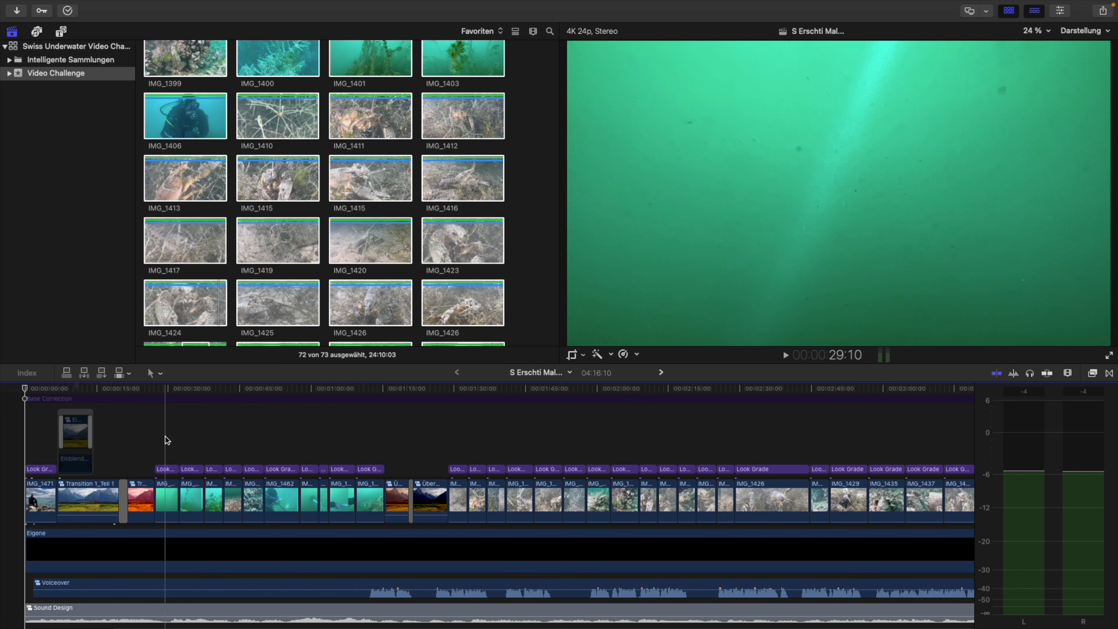
Skim the first underwater clips after the opening transition in the timeline to examine their cuts.
key("s")
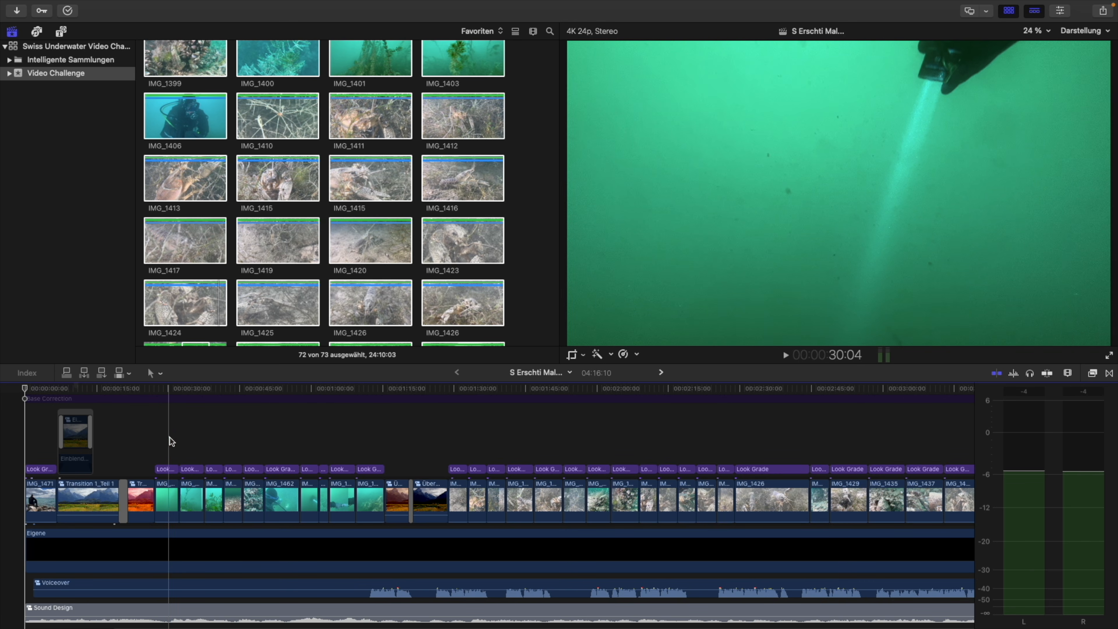
key("s")
key("space")
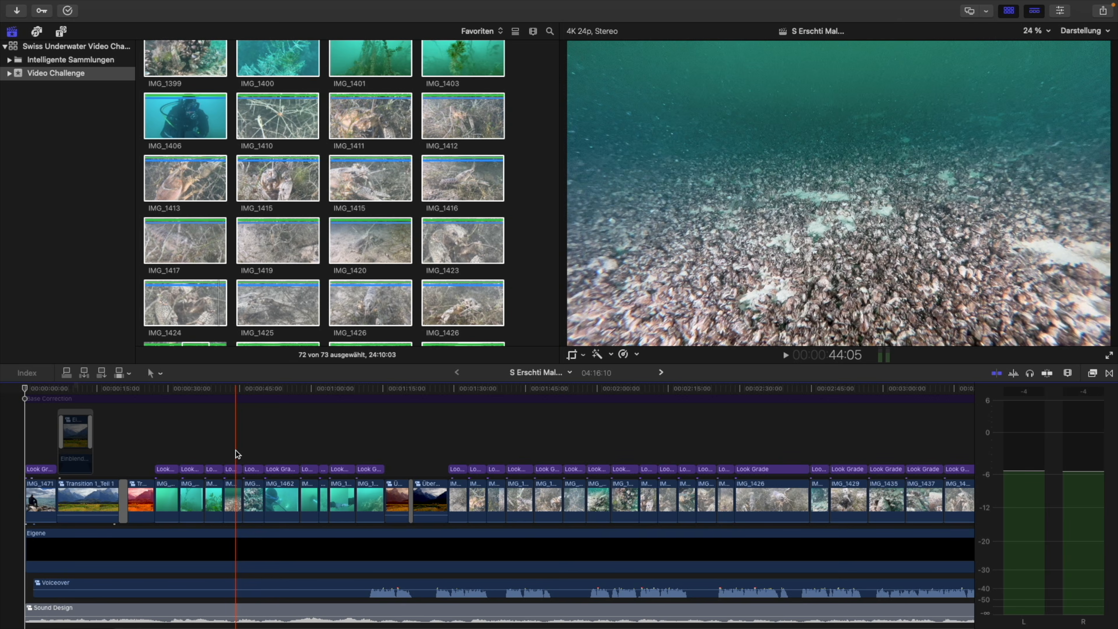
left_click(235, 449)
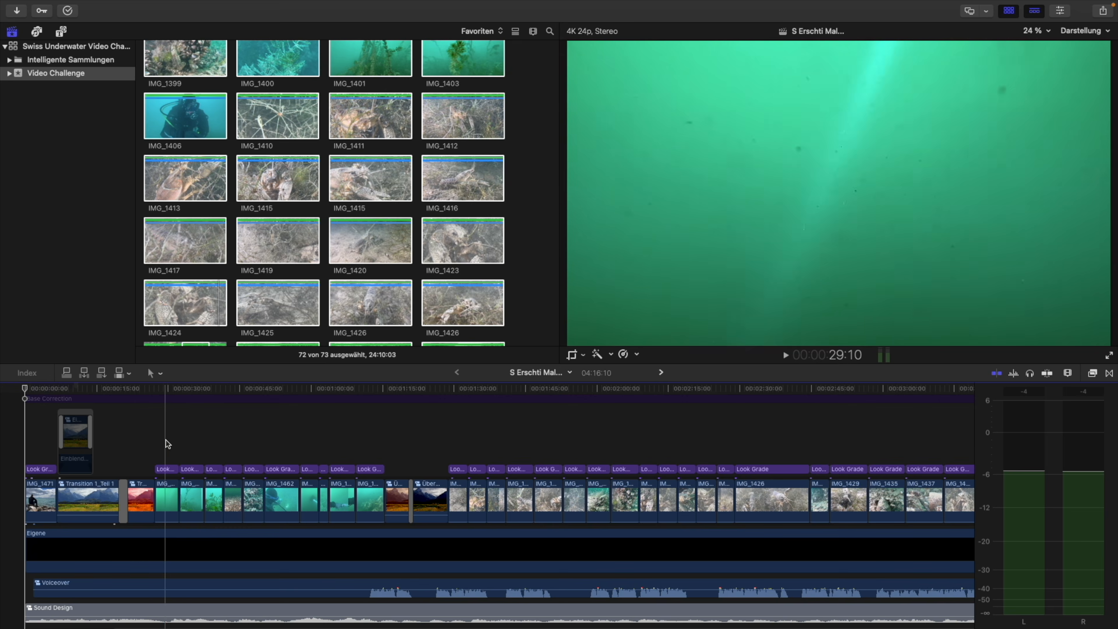
left_click(198, 440)
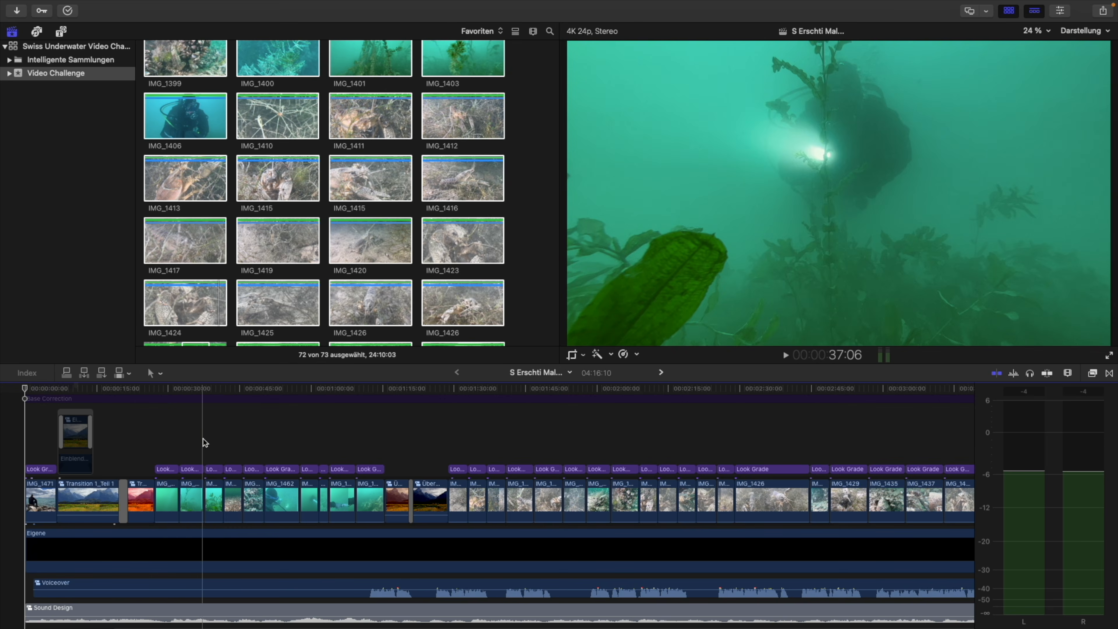
Examine the seaweed and shell-covered lakebed clips between about 0:37 and 0:43 in the timeline.
left_click(215, 441)
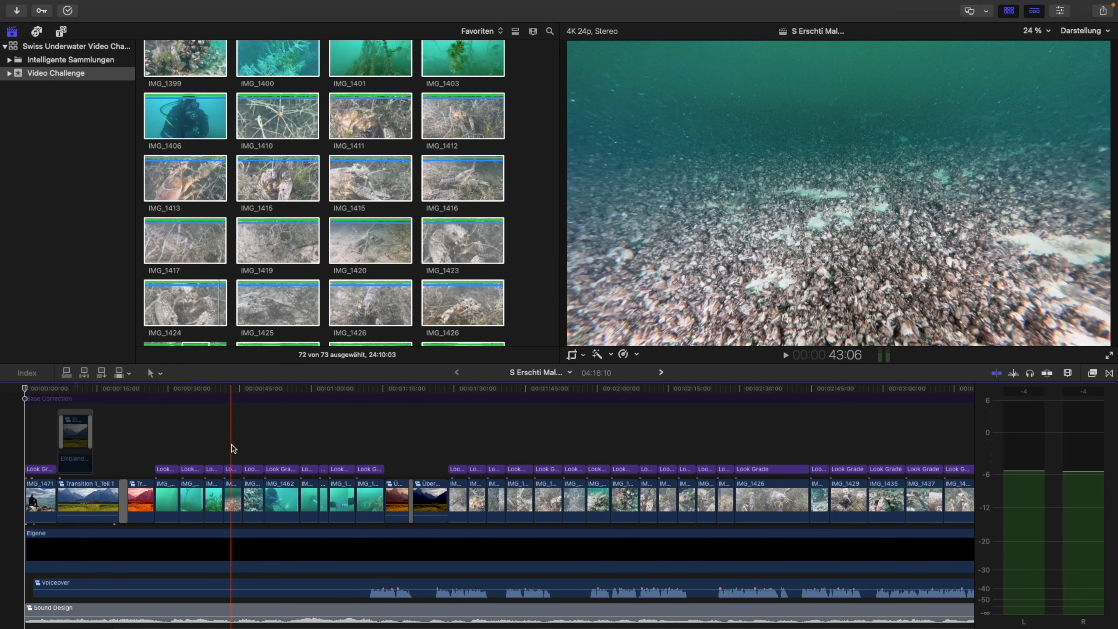
left_click(233, 446)
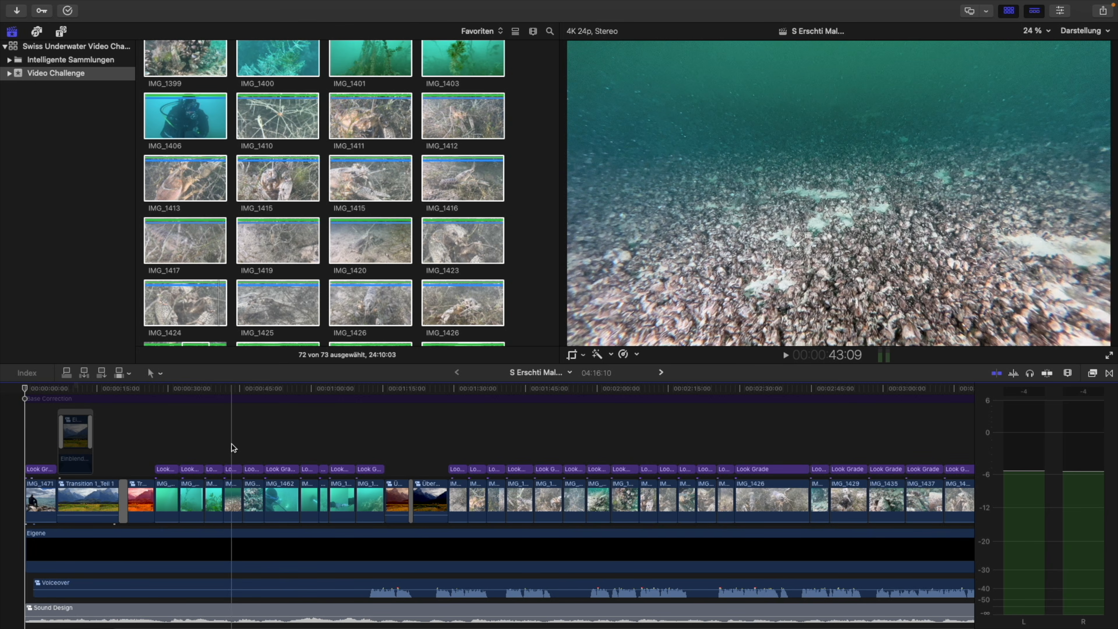
left_click(233, 445)
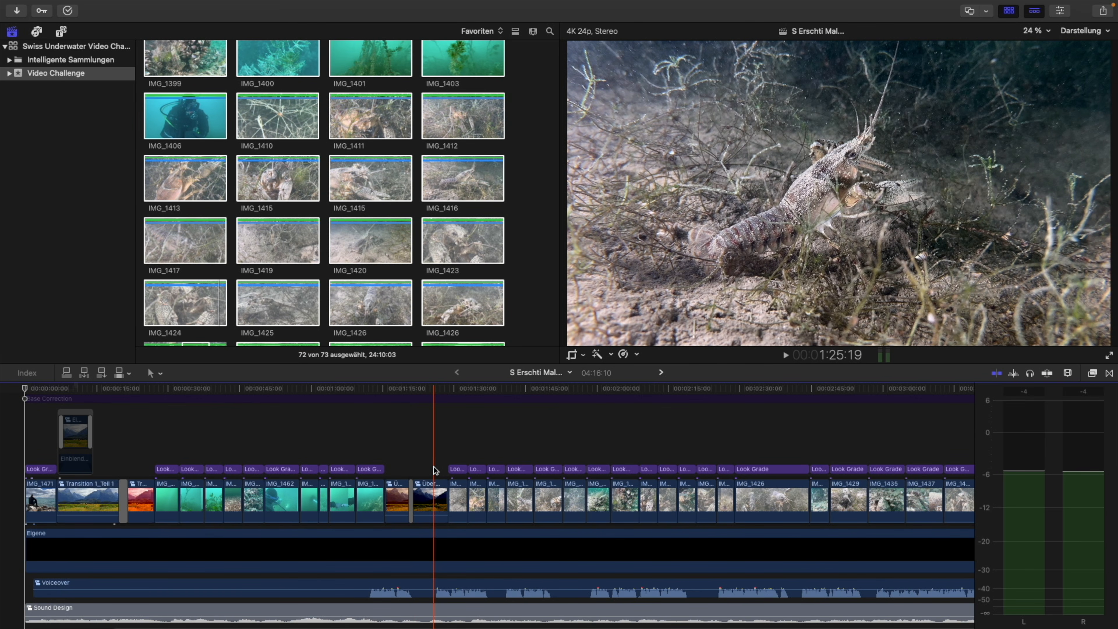
Examine the crayfish clips and the closing diver clips through to the end of the timeline.
scroll(435, 467, "right", 10)
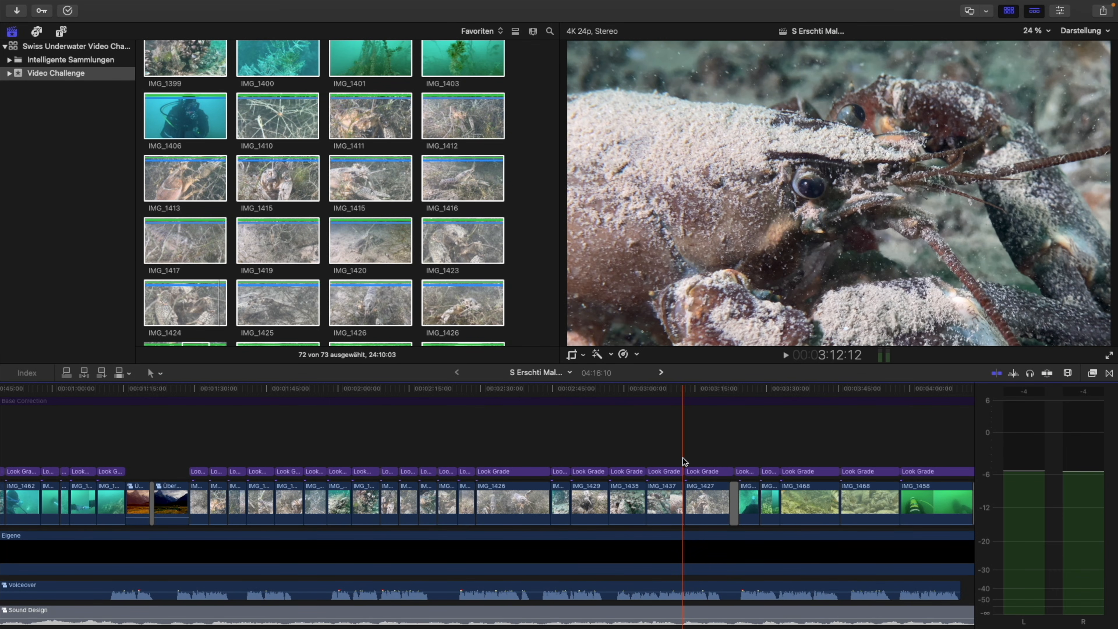
scroll(684, 459, "right", 5)
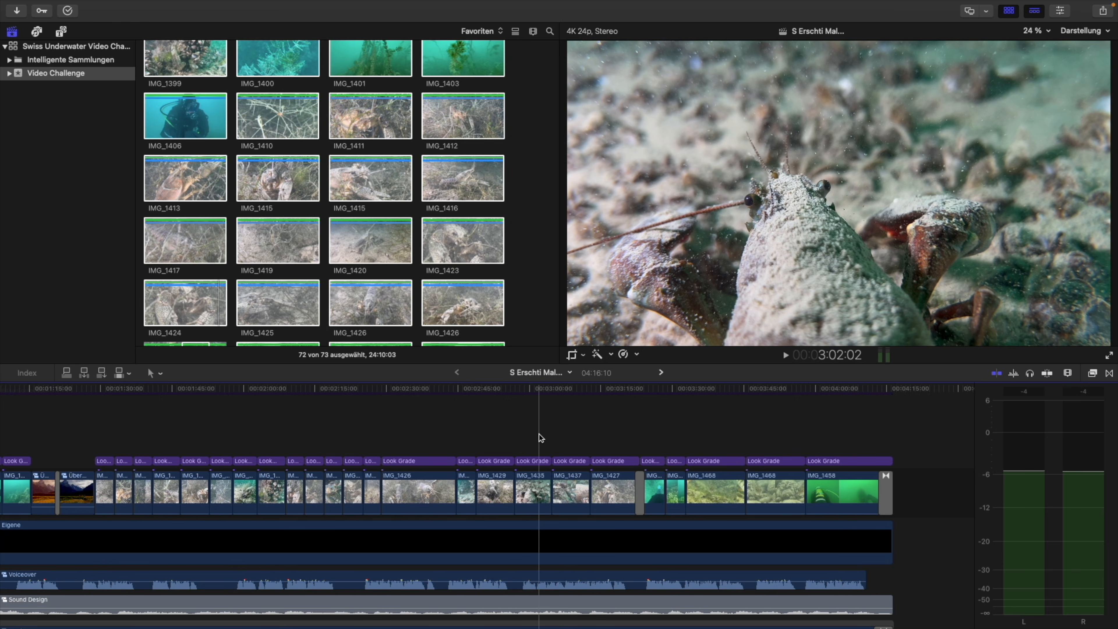
scroll(538, 434, "right", 8)
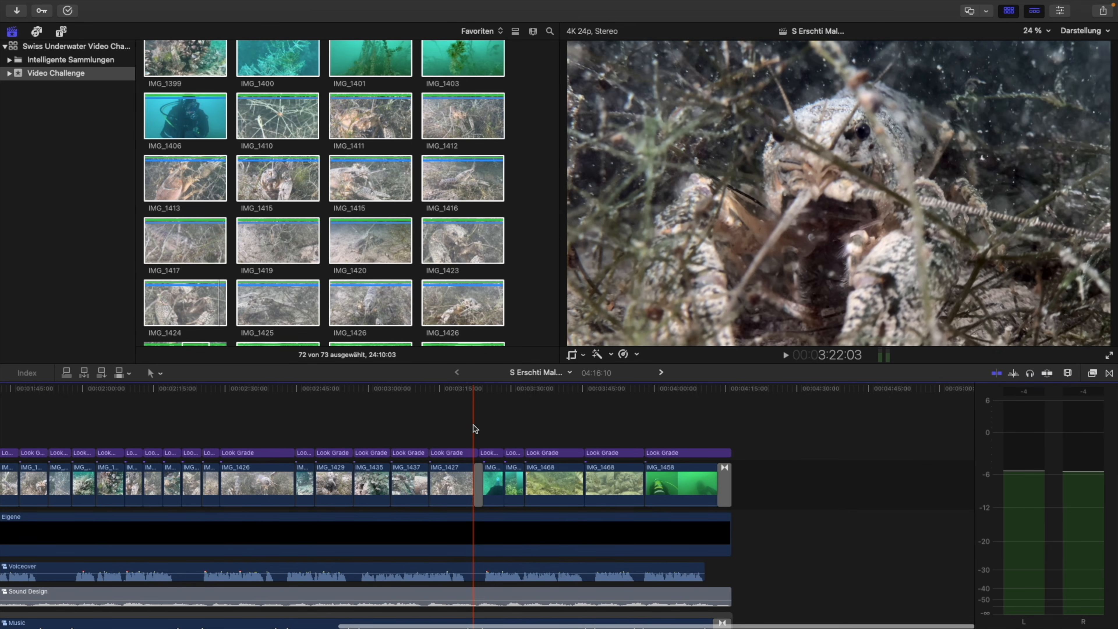
left_click(470, 423)
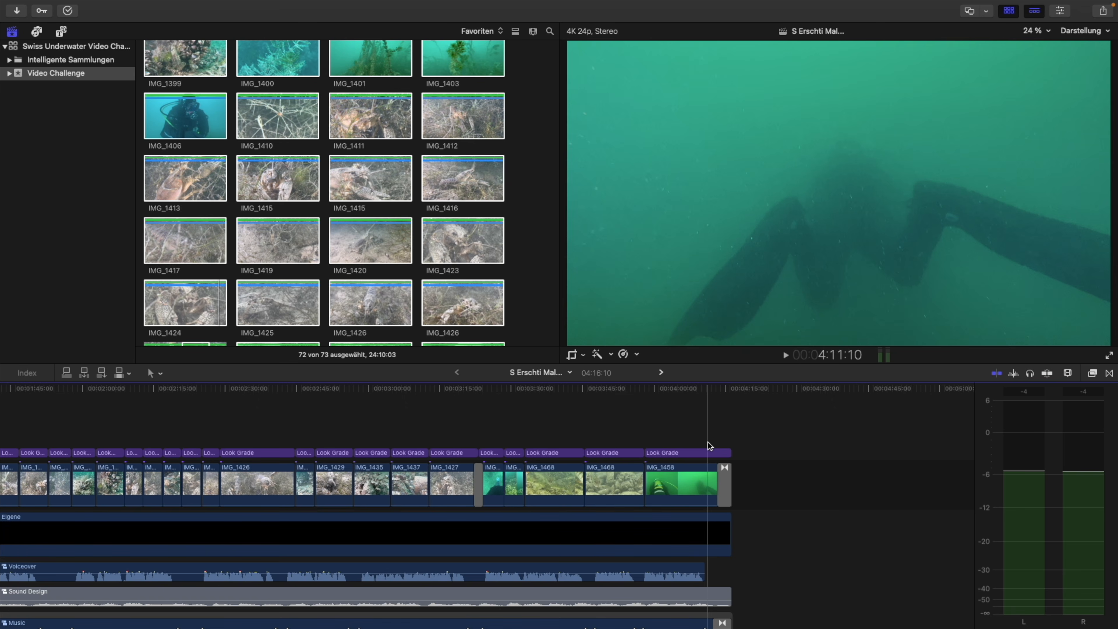
scroll(709, 443, "up", 2)
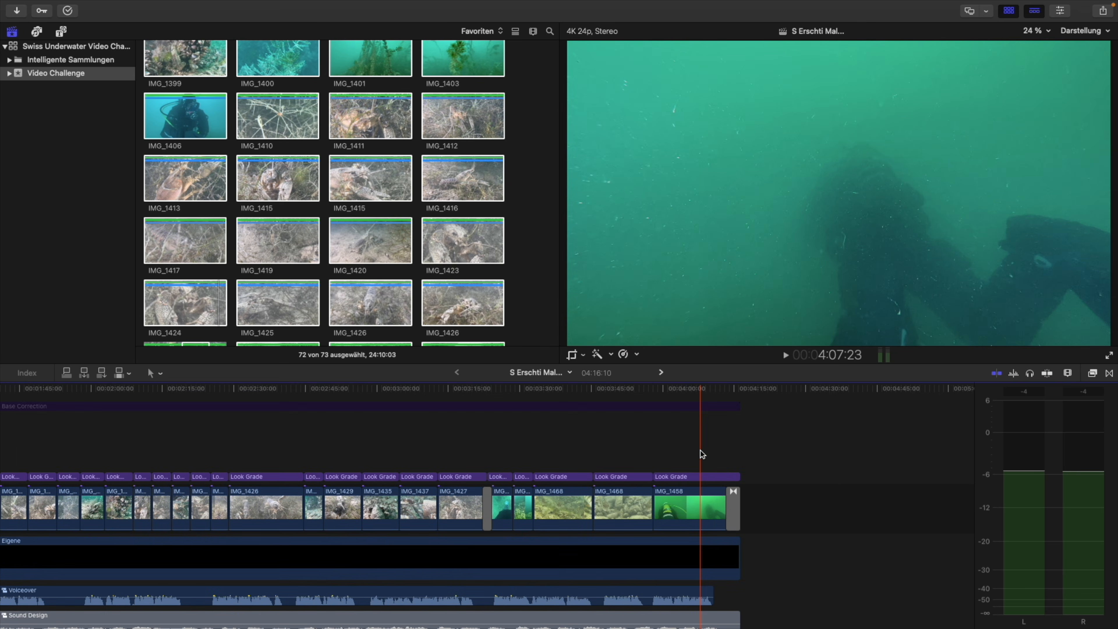
left_click(550, 440)
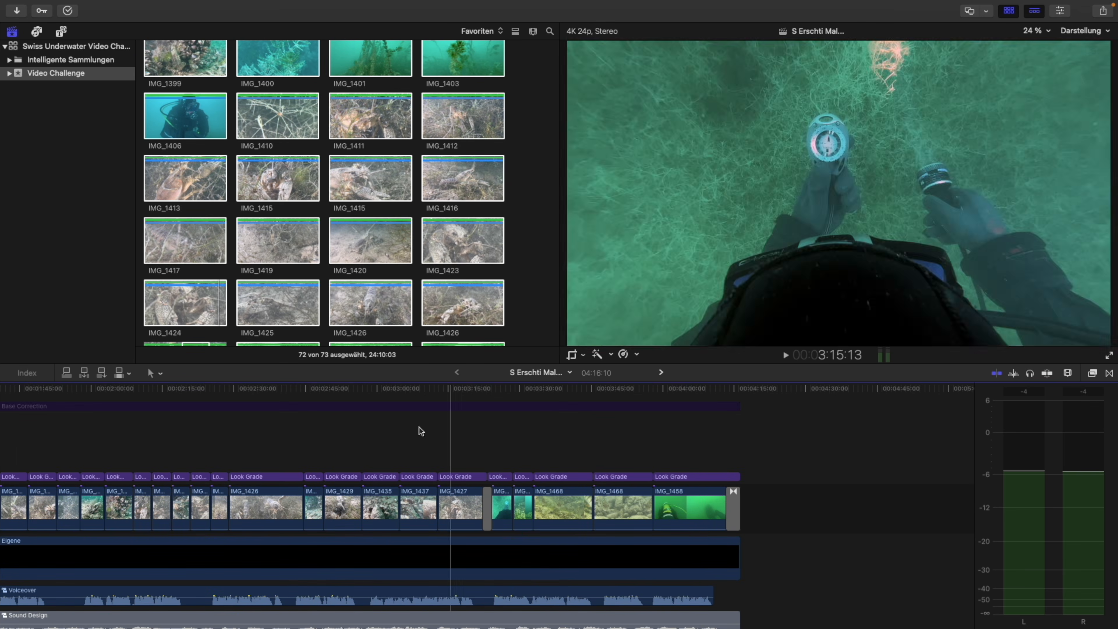
Return to the start, fit the whole project in the timeline and examine the Voiceover, Sound Design and Music tracks.
left_click(293, 417)
scroll(293, 417, "left", 10)
scroll(293, 417, "down", 3)
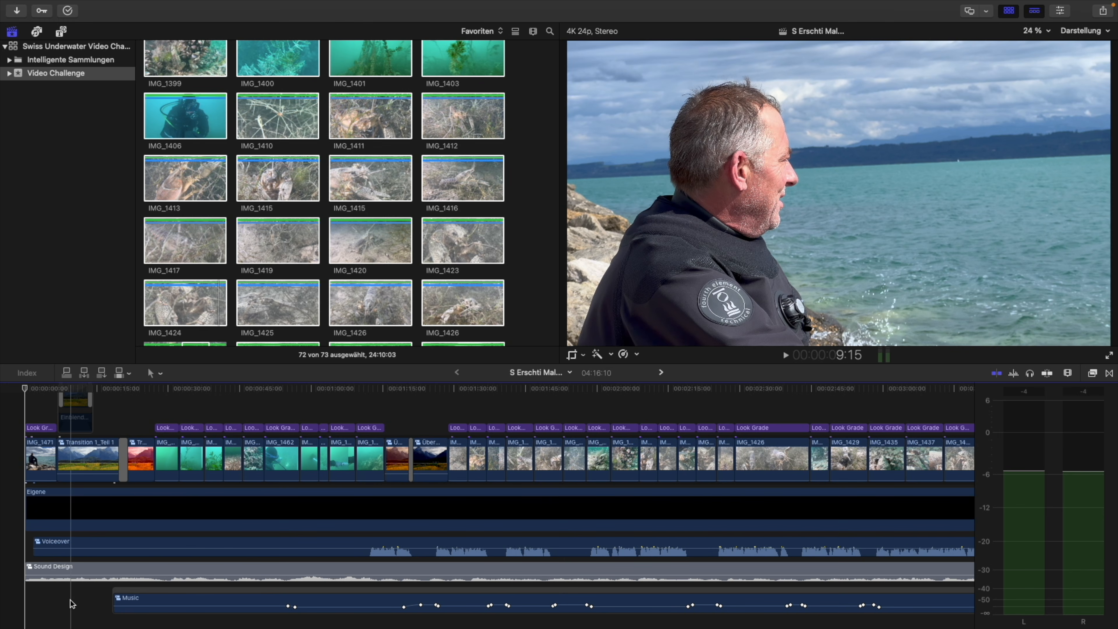
key("shift+z")
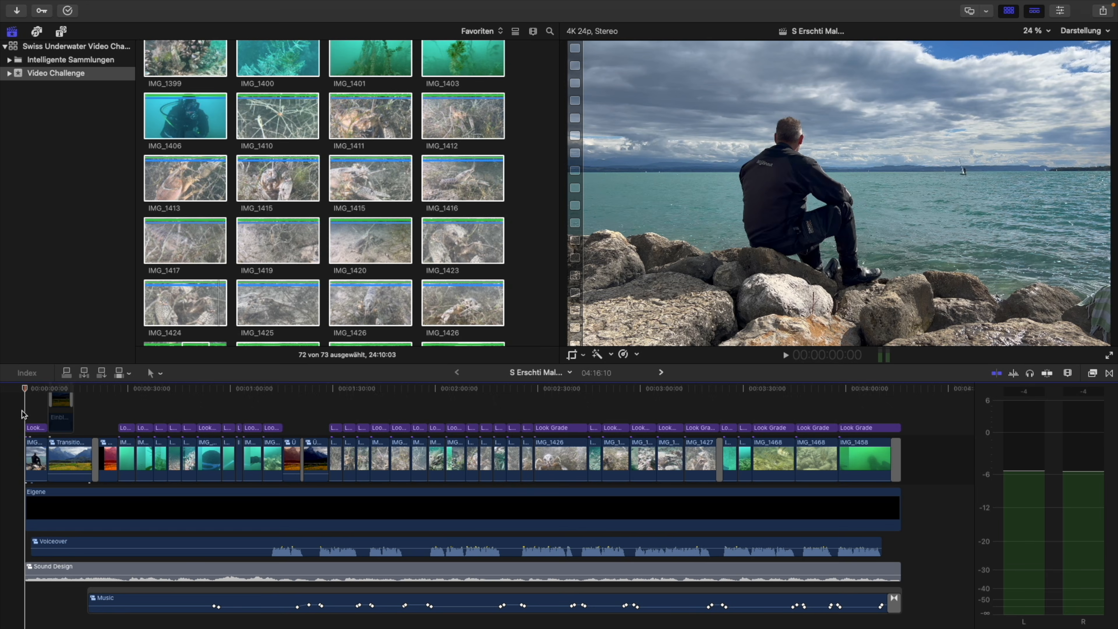
scroll(121, 443, "up", 3)
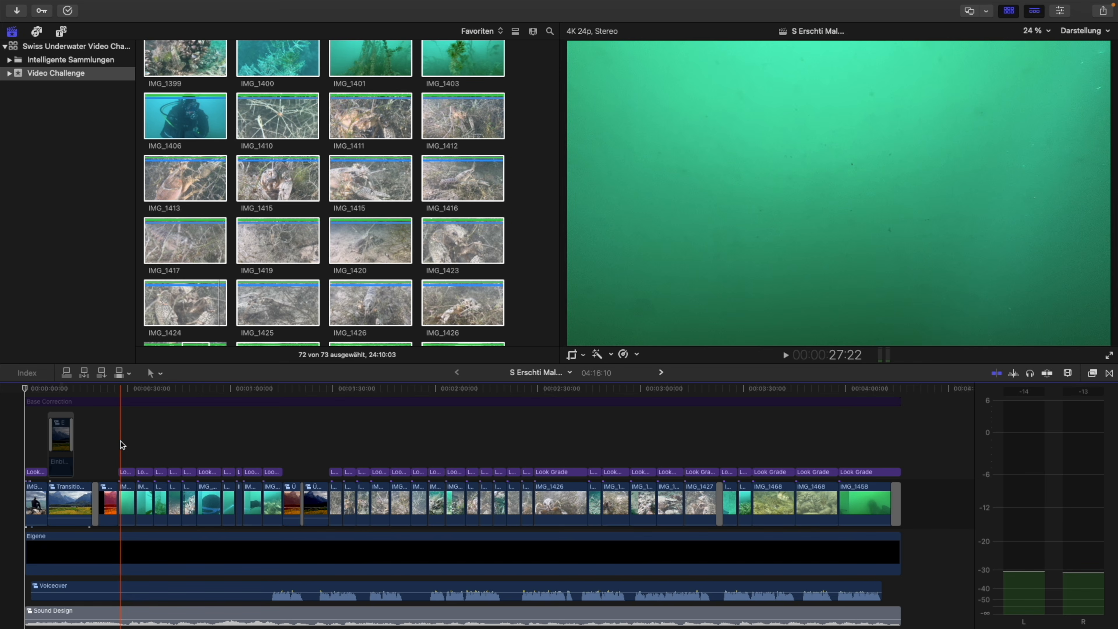
scroll(122, 445, "down", 4)
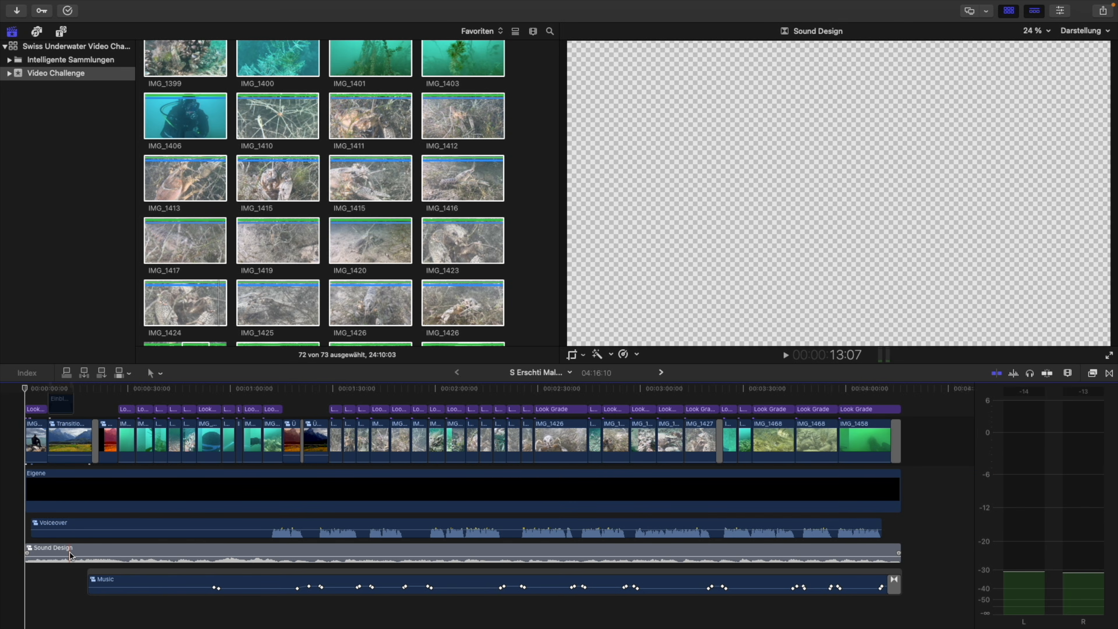
Open the Sound Design compound clip and examine the layout of its opening sound clips.
double_click(86, 553)
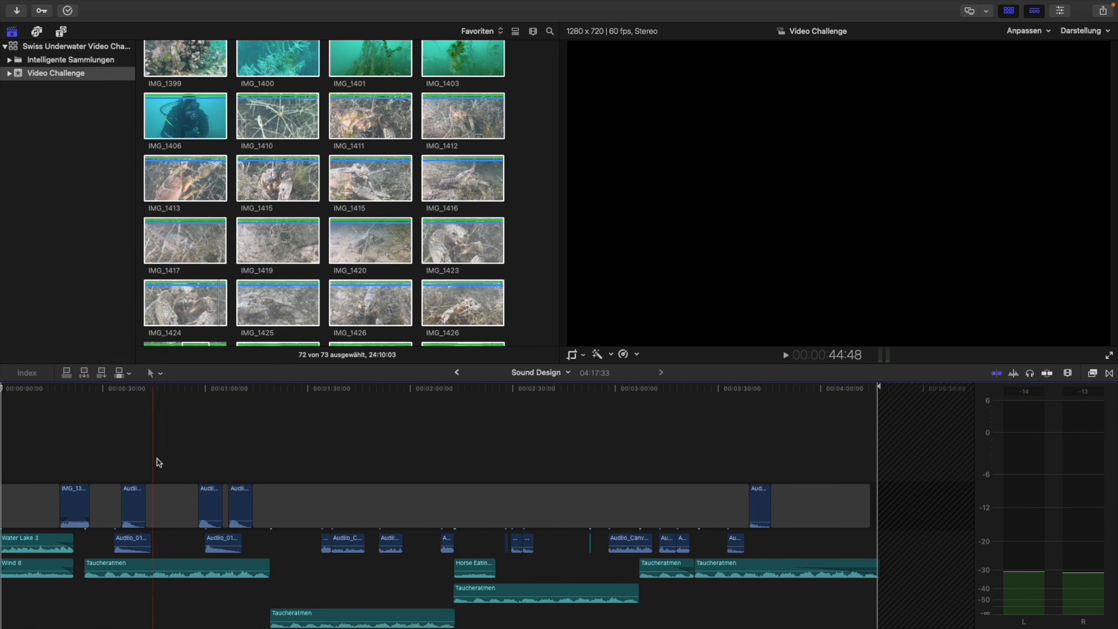
scroll(124, 467, "down", 3)
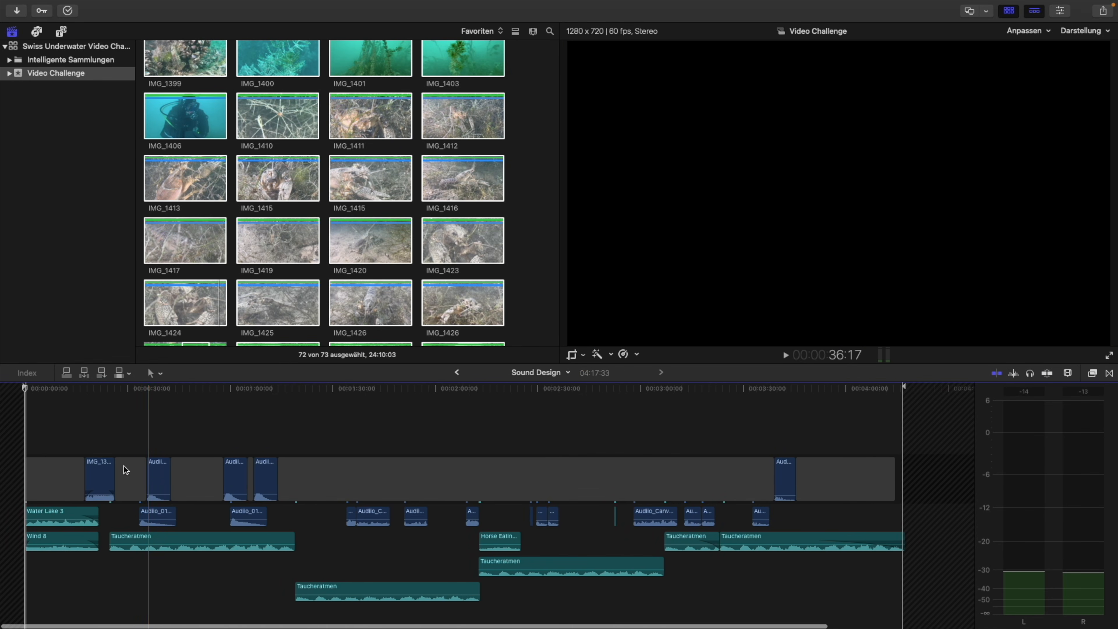
left_click(108, 420)
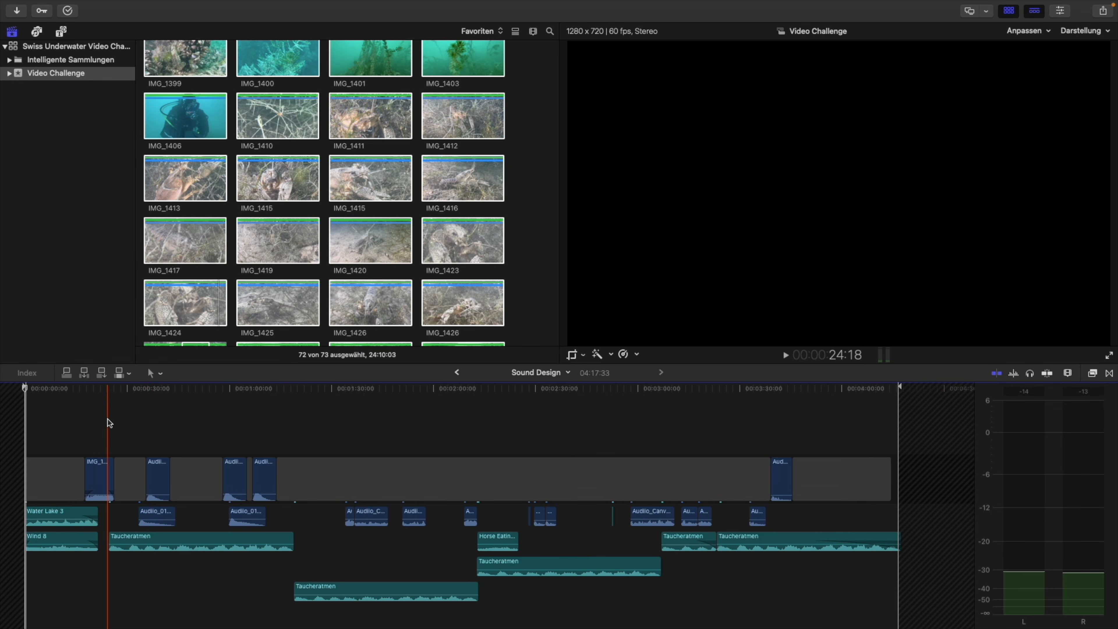
left_click(92, 421)
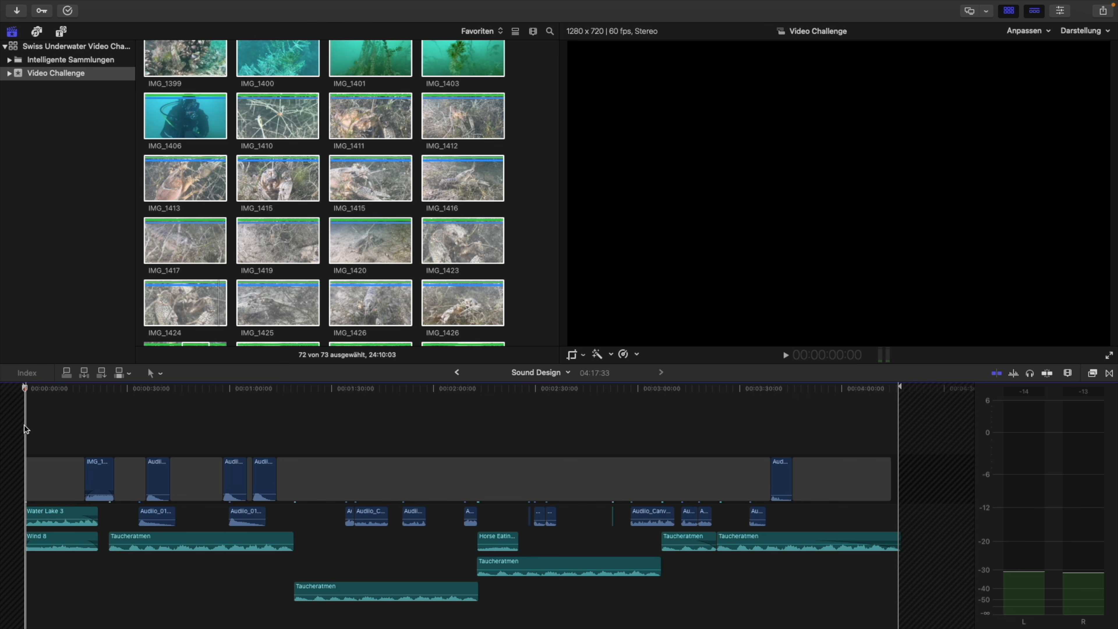
Play the Water Lake 3 and Wind 8 ambience from the start, followed by the IMG_1380 sound around the 18-second mark.
key("space")
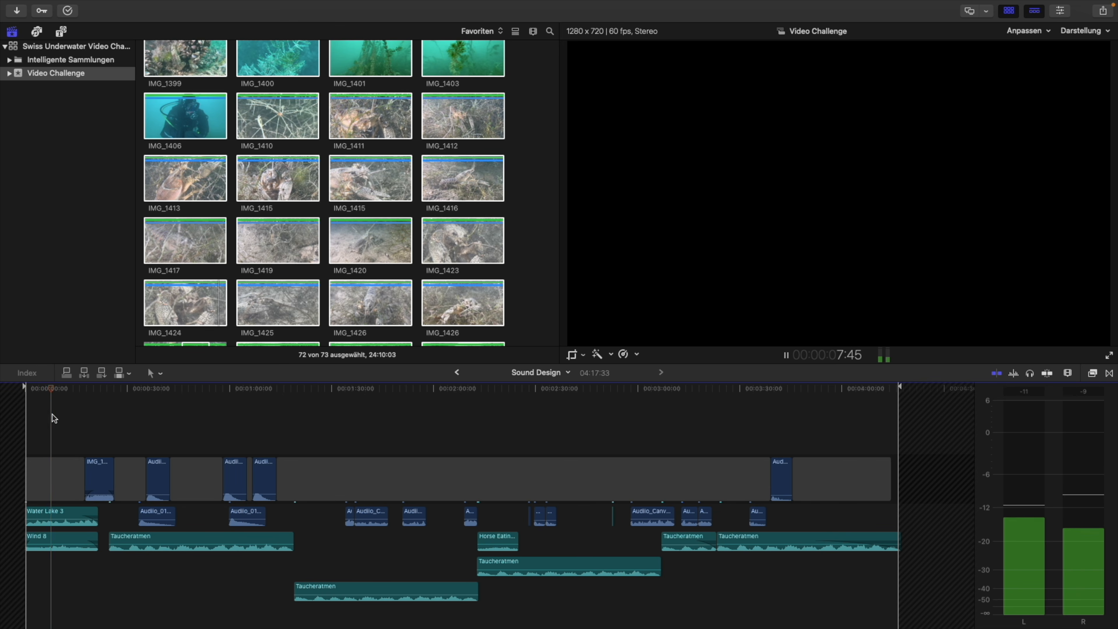
key("space")
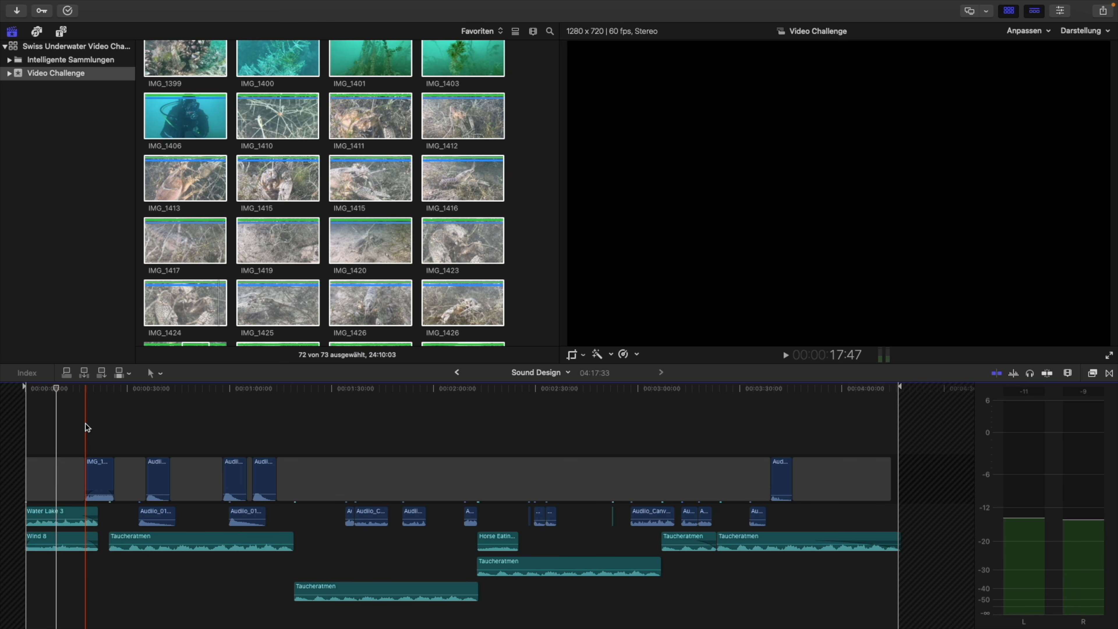
key("space")
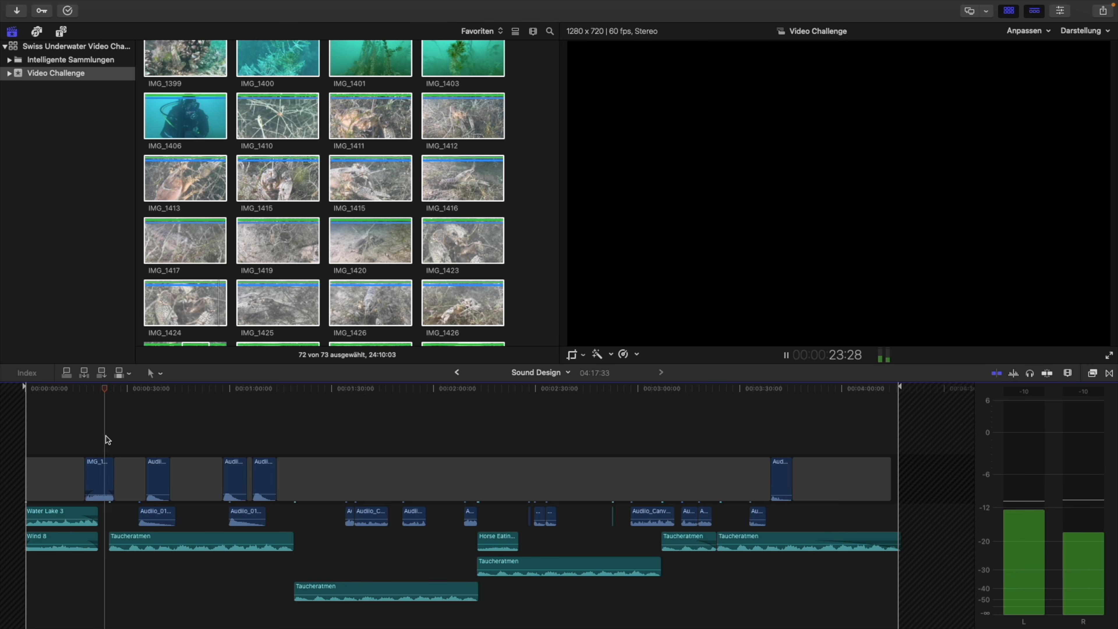
key("space")
left_click(109, 464)
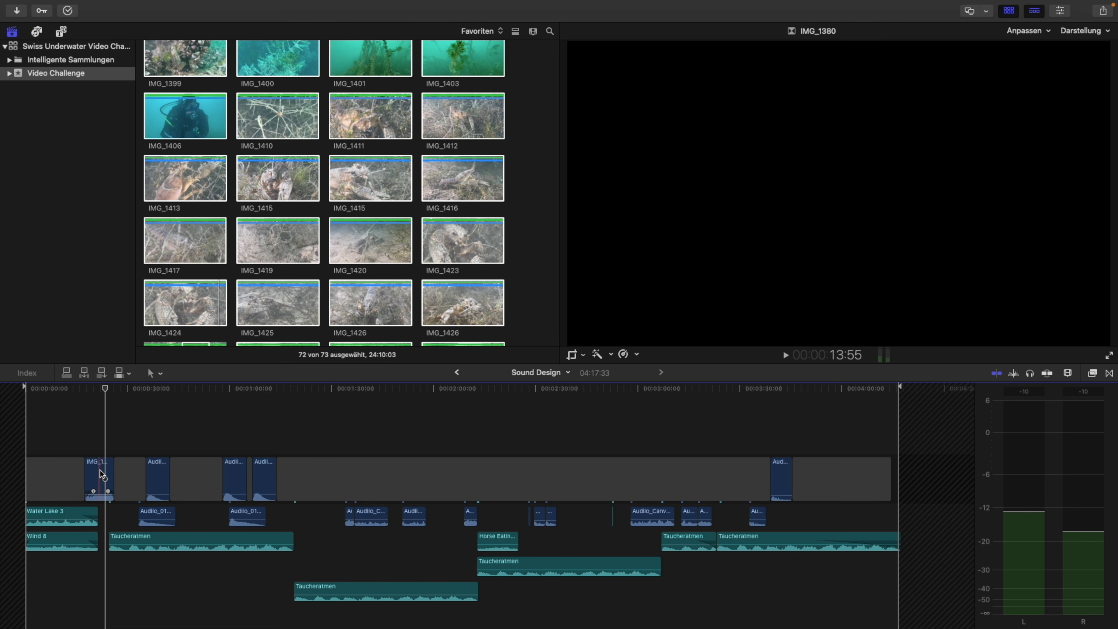
left_click(154, 477)
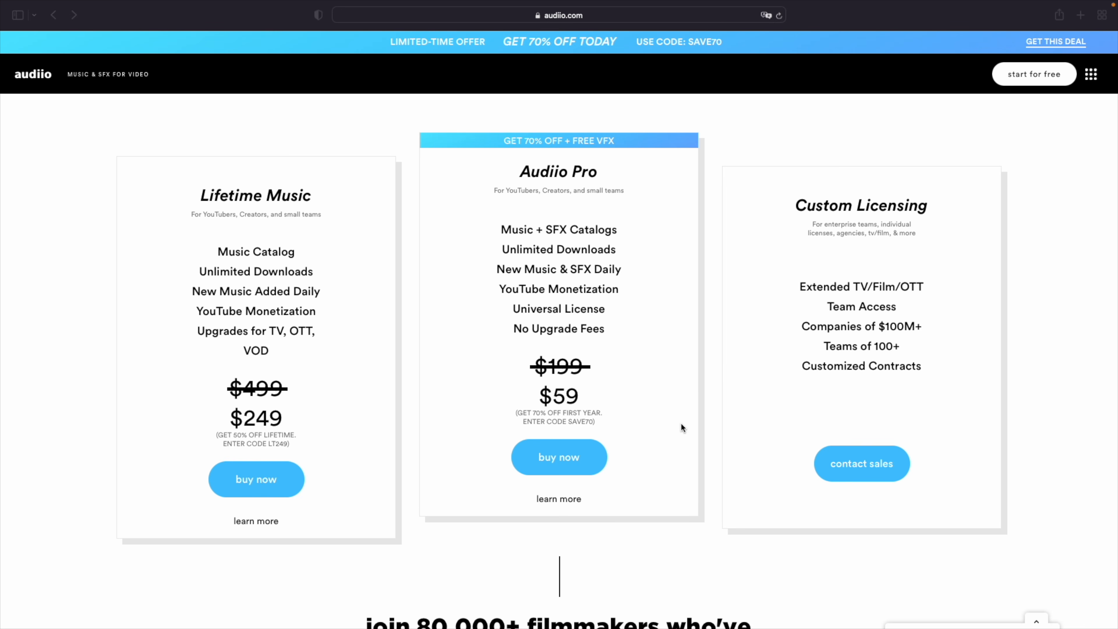
Switch to audiio.com in the browser and look through the Water category of the sound effects catalog.
scroll(682, 427, "down", 1)
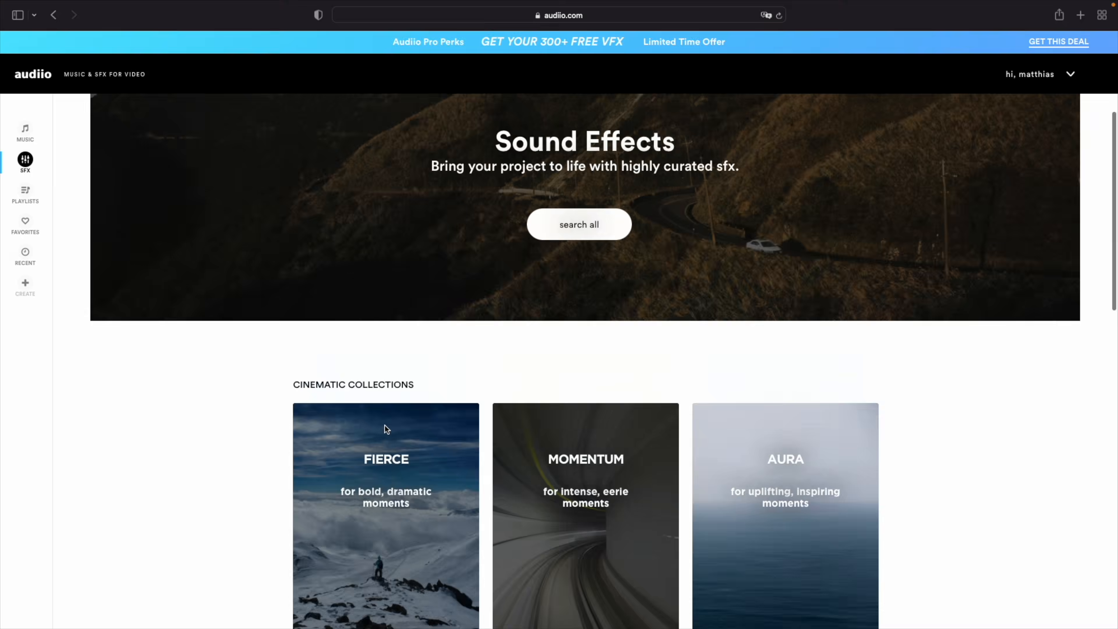
scroll(387, 425, "down", 10)
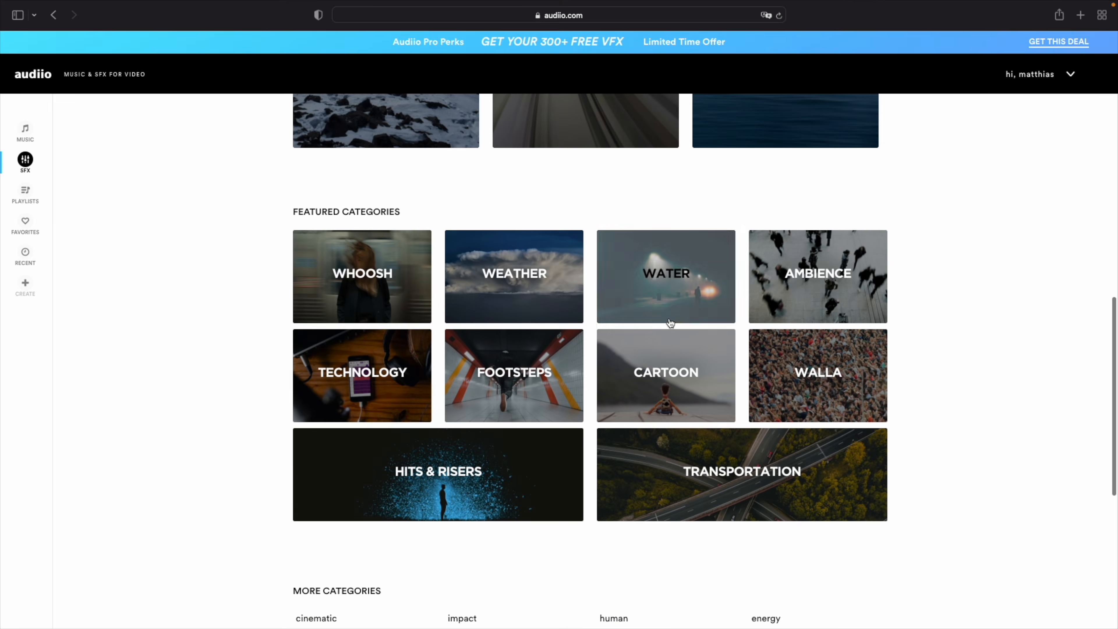
left_click(682, 293)
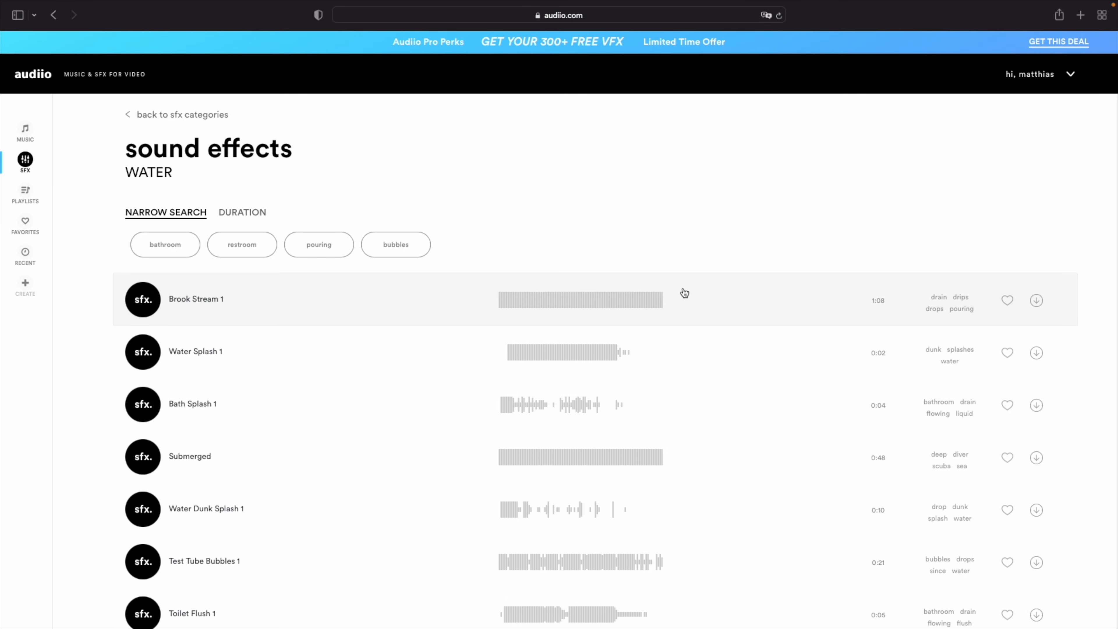
scroll(471, 440, "down", 5)
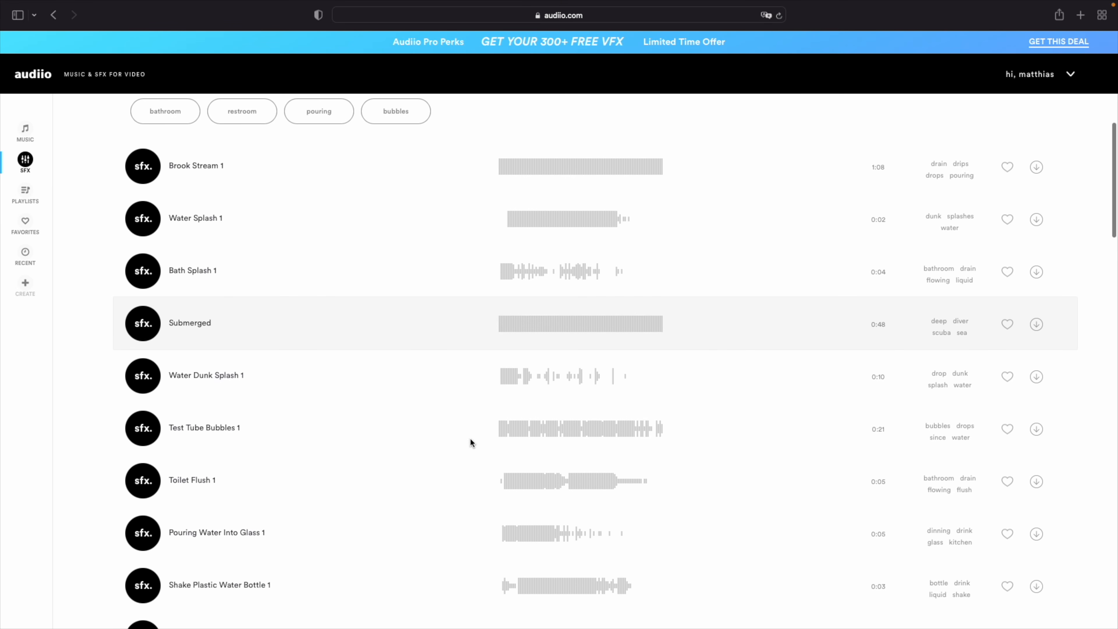
scroll(471, 438, "down", 5)
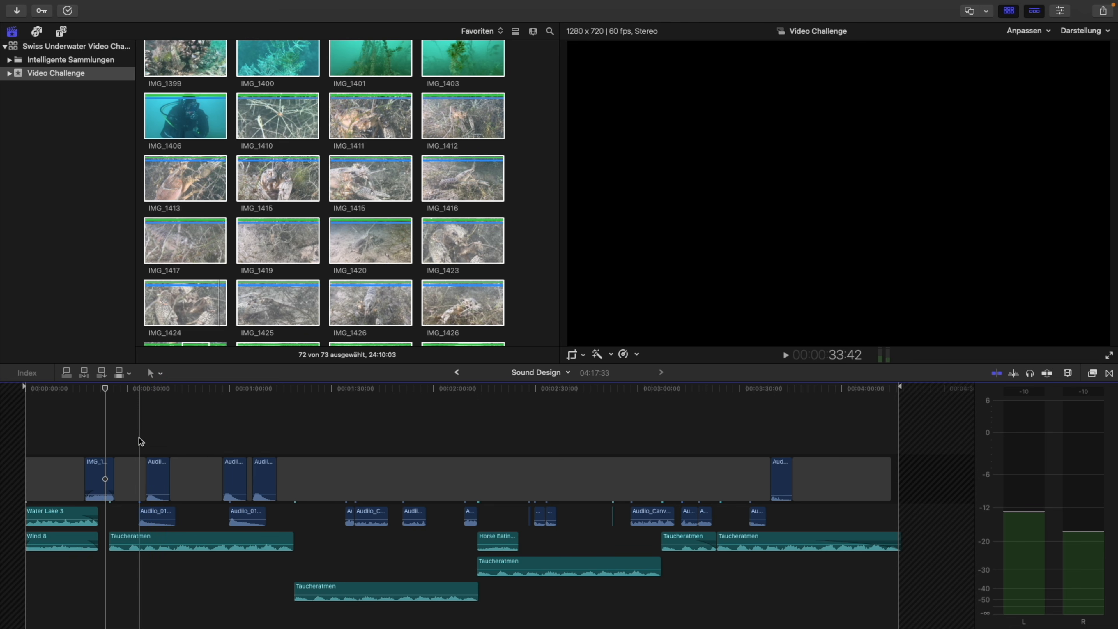
Switch back to Final Cut Pro and play the layered sound effects from about 0:33 and about 1:34.
key("space")
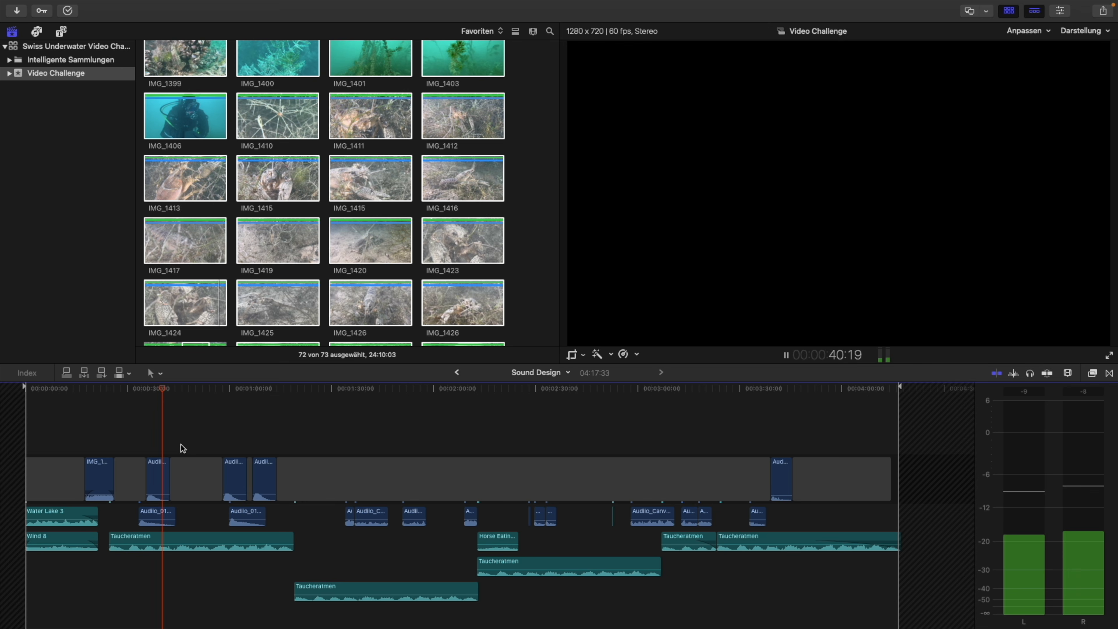
key("space")
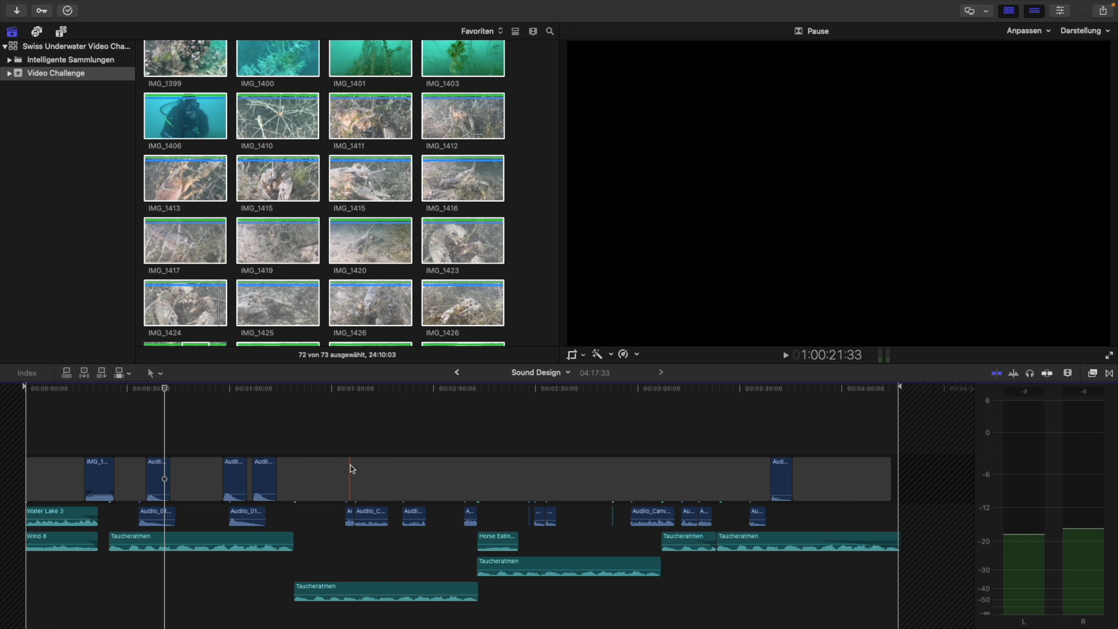
key("space")
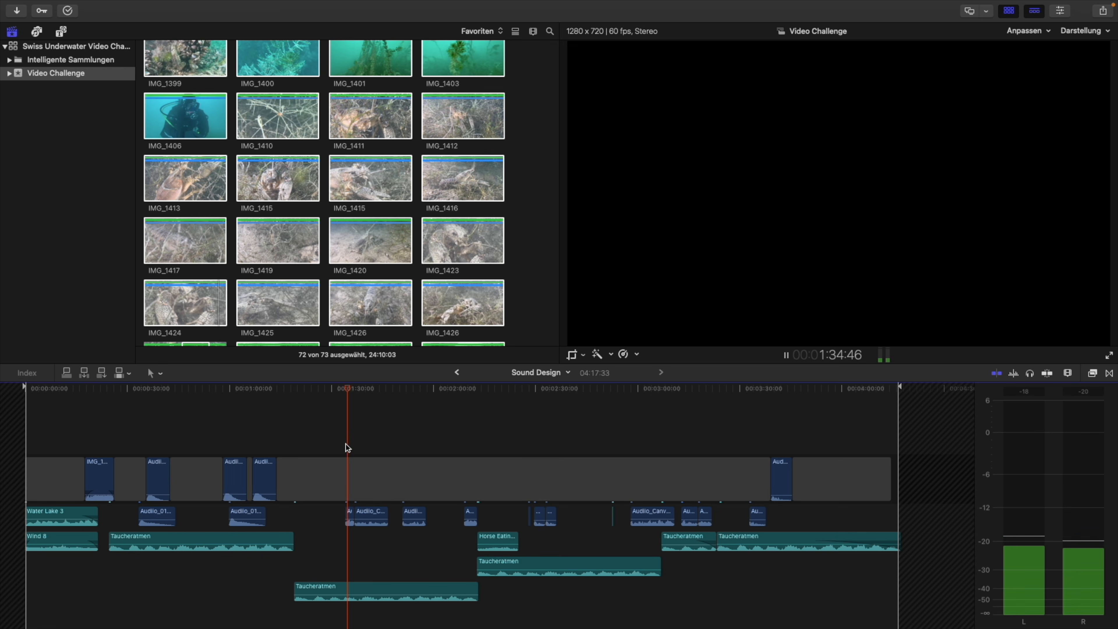
left_click(345, 444)
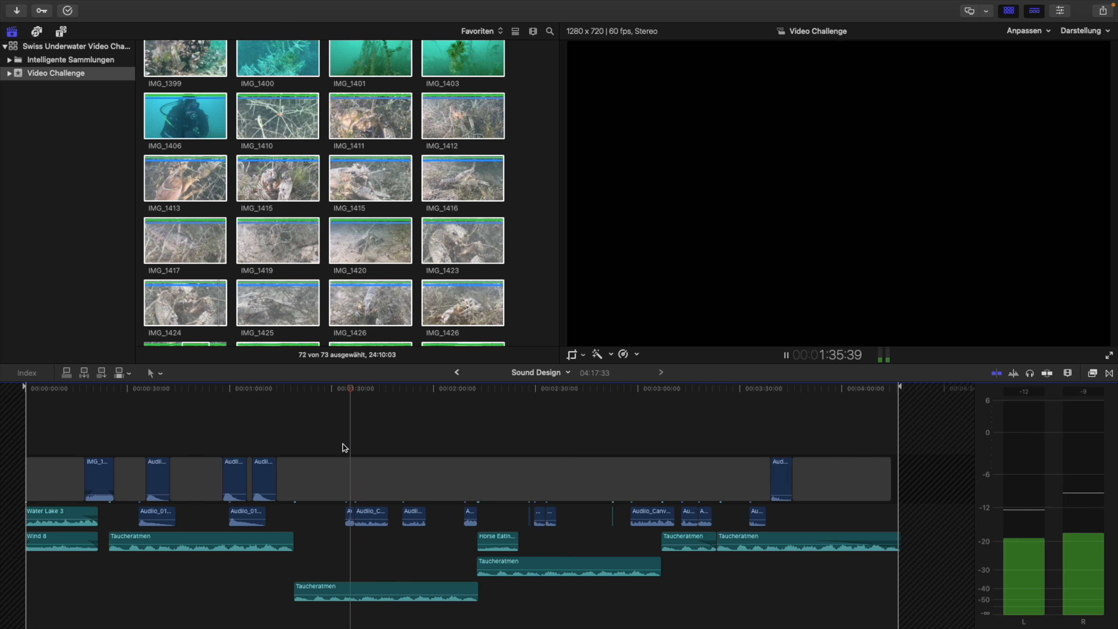
key("space")
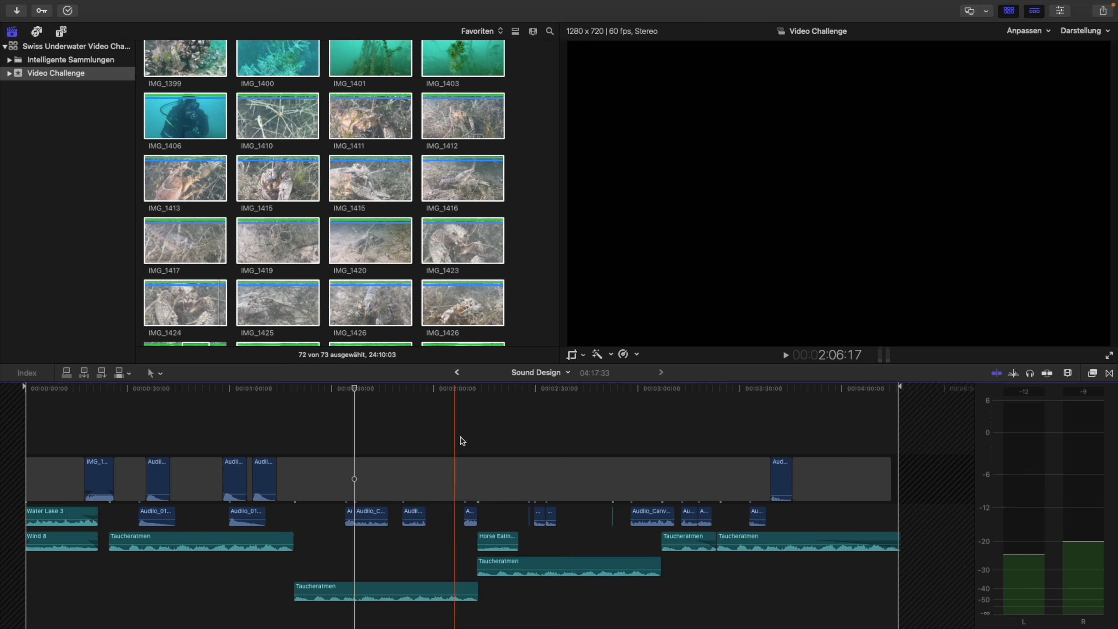
Examine the remaining sound effects up to the end of Sound Design and return to the main project timeline.
scroll(471, 478, "right", 5)
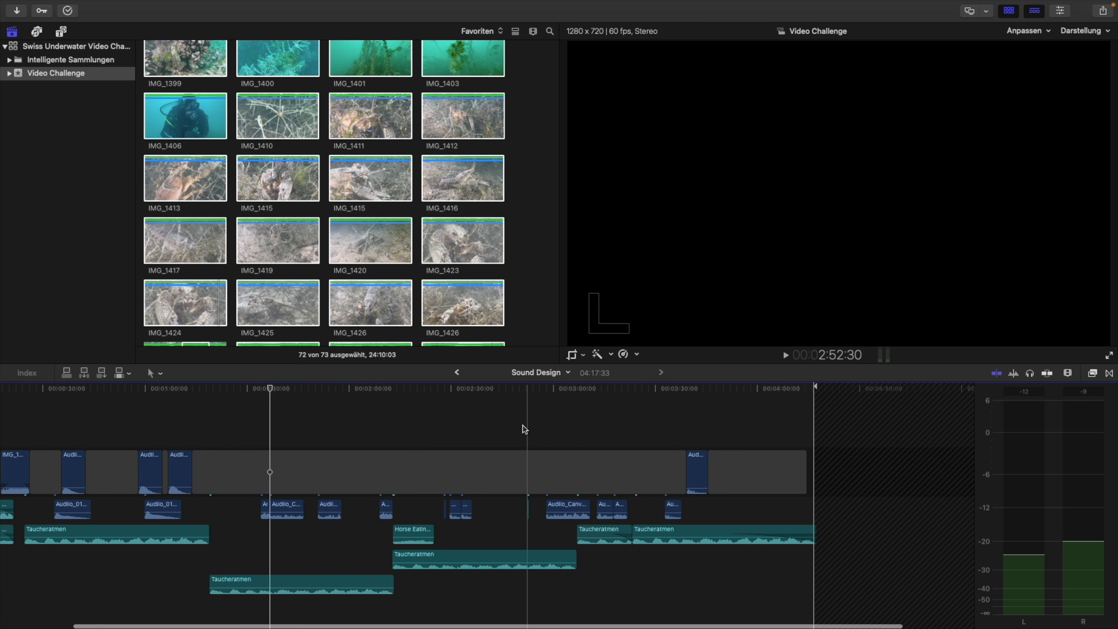
scroll(404, 436, "left", 5)
scroll(404, 437, "left", 3)
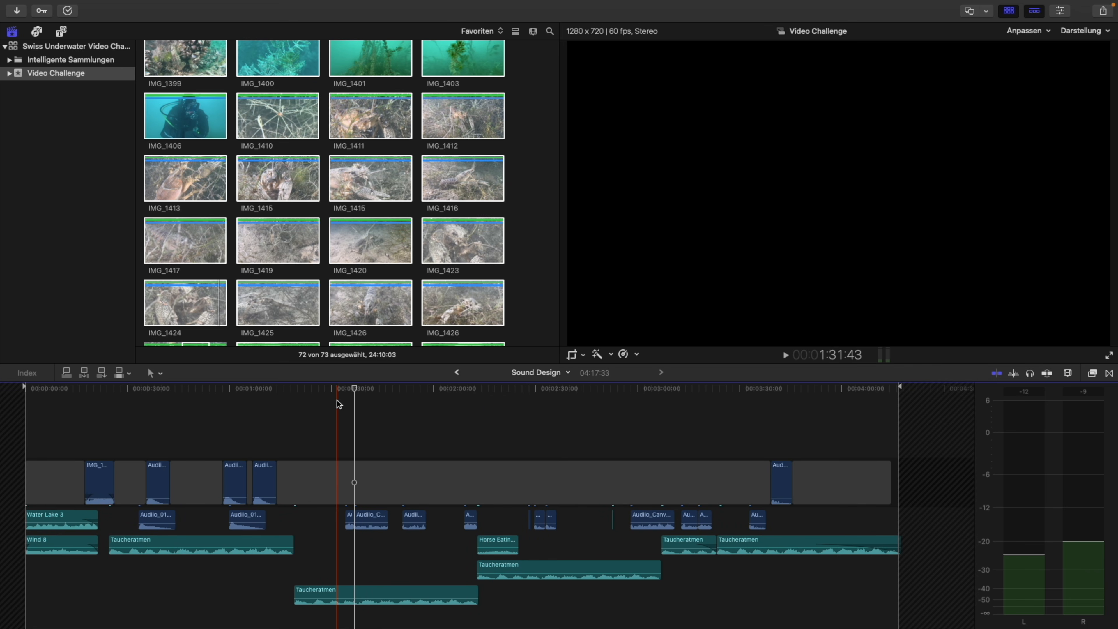
left_click(456, 373)
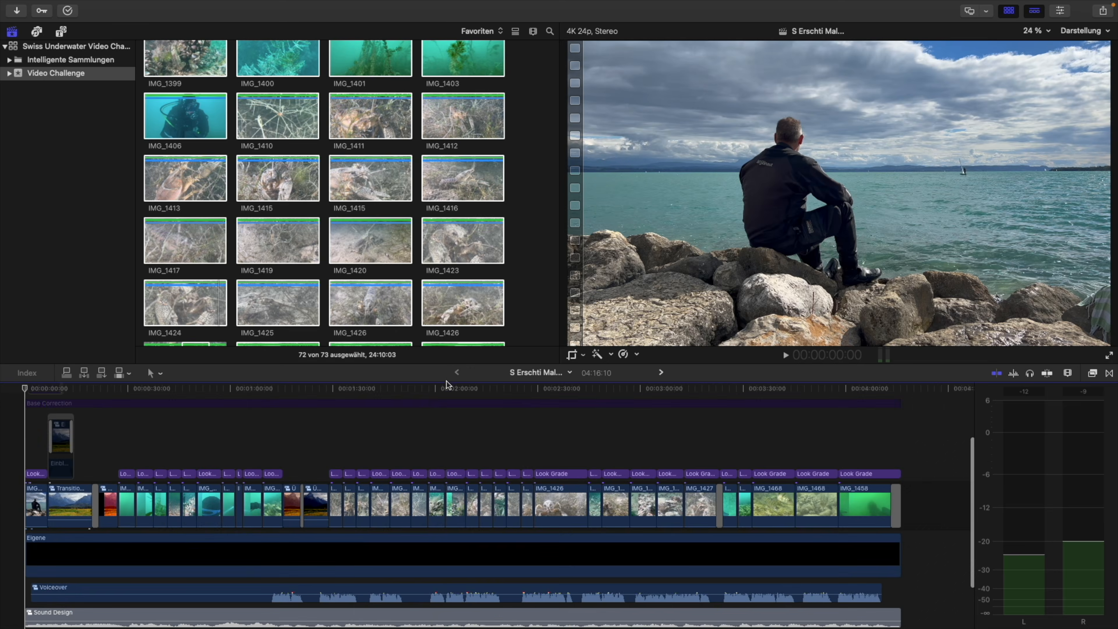
Disable the Voiceover and Music clips and play the Sound Design alone from the start of the timeline to check its level.
scroll(49, 567, "down", 3)
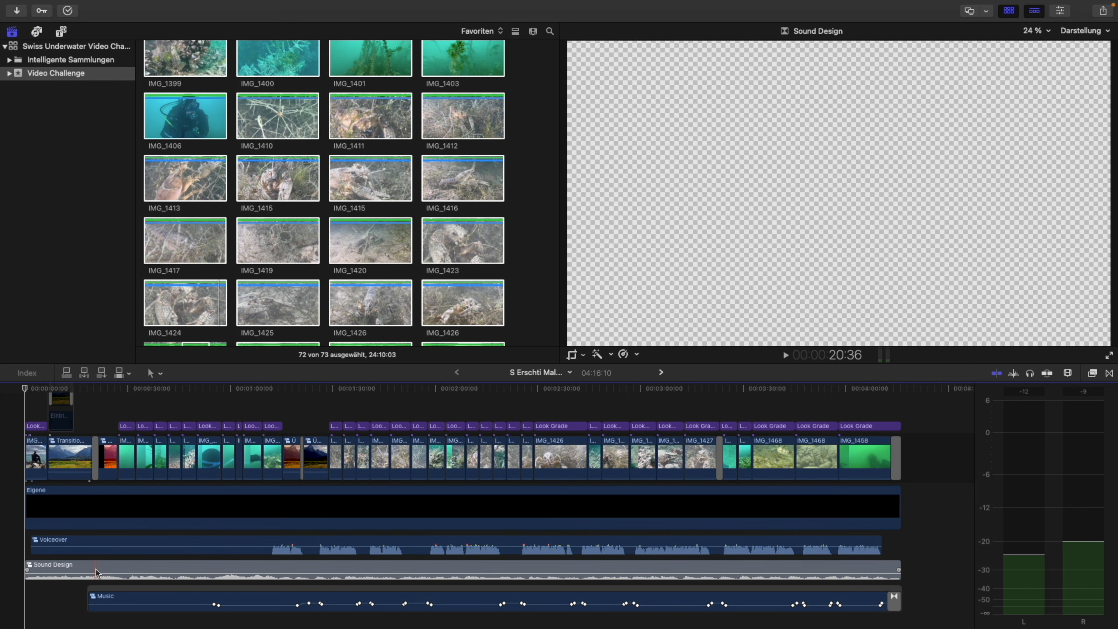
left_click(95, 542)
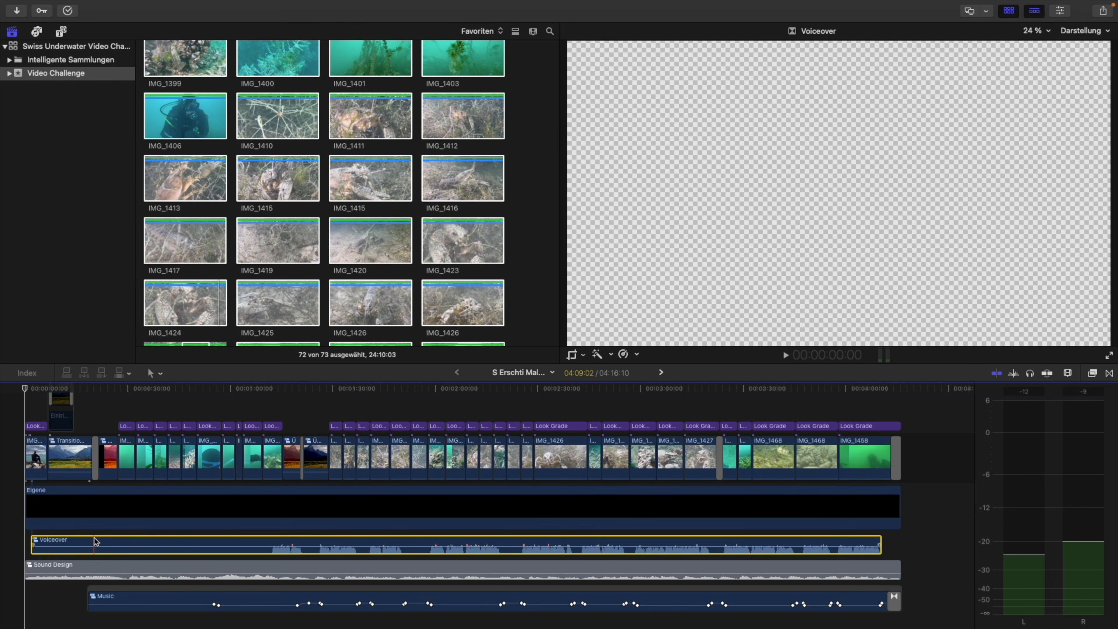
key("v")
left_click(130, 599)
key("v")
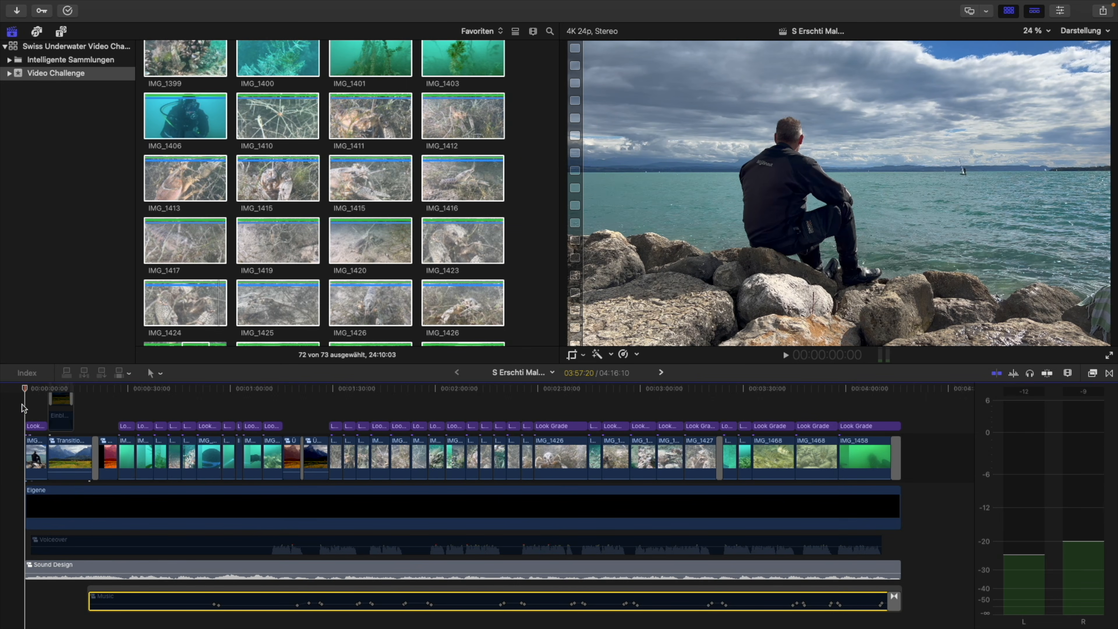
key("space")
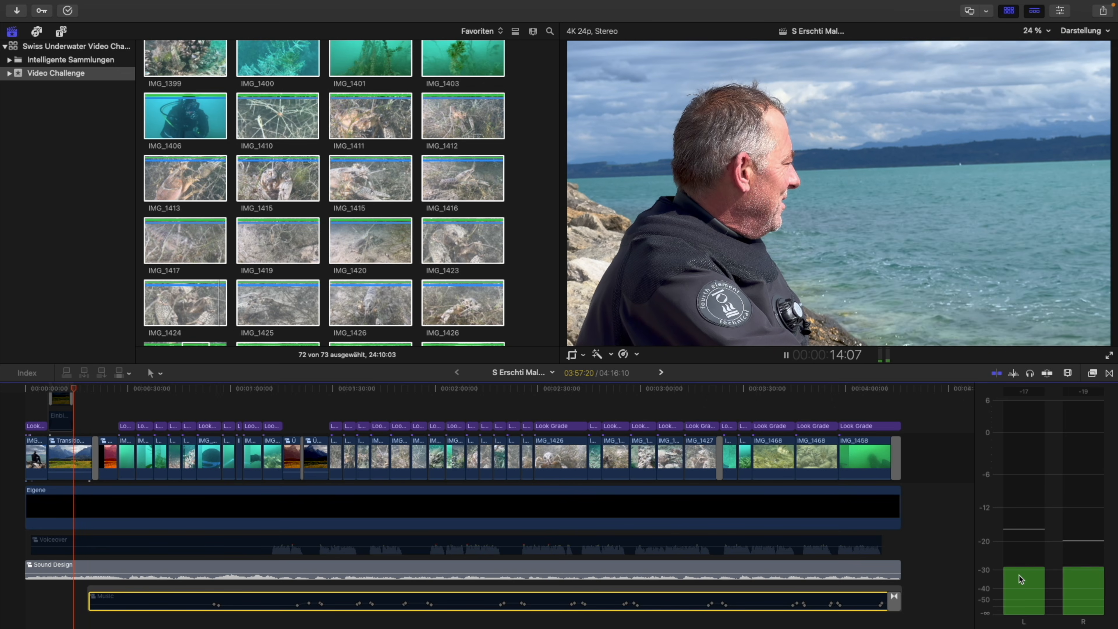
key("space")
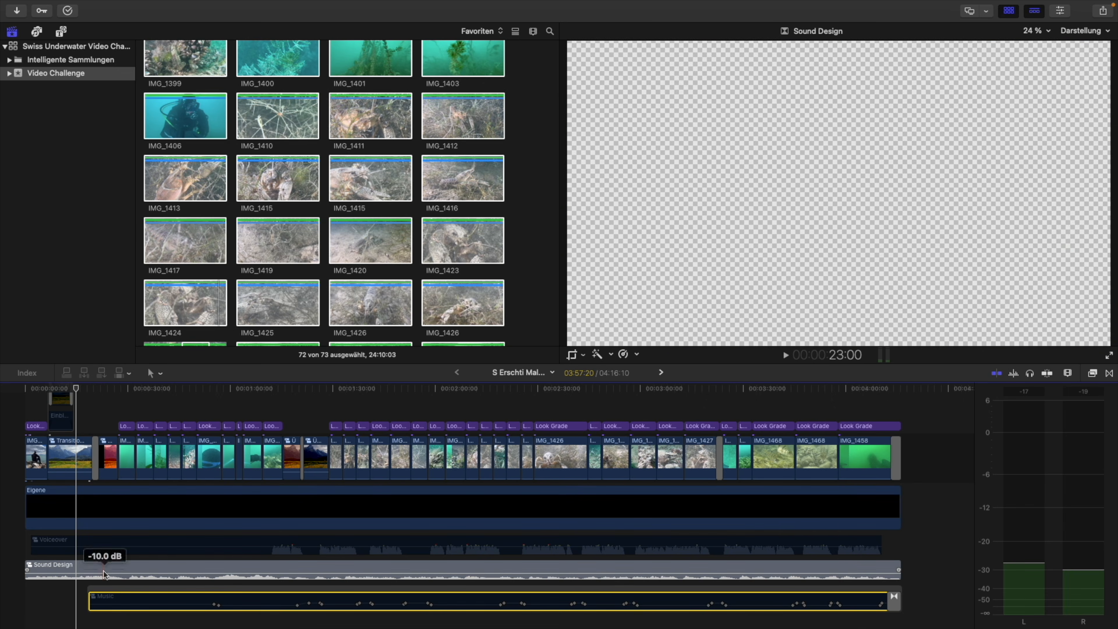
Disable the Sound Design clip, re-enable Music, and play the music alone from about 0:18.
left_click(103, 573)
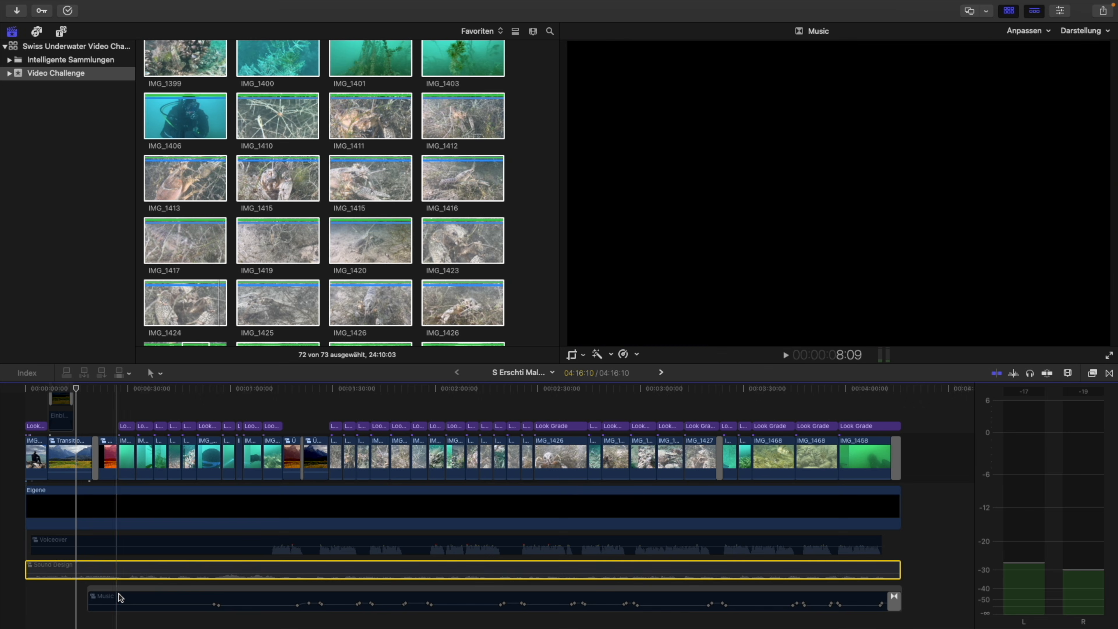
left_click(117, 600)
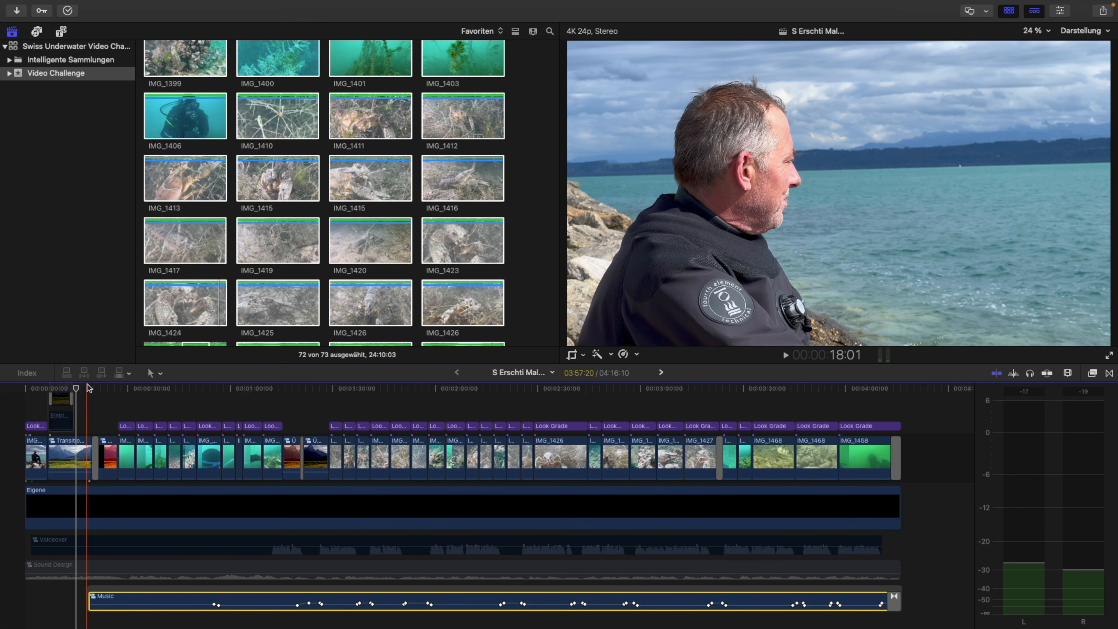
key("space")
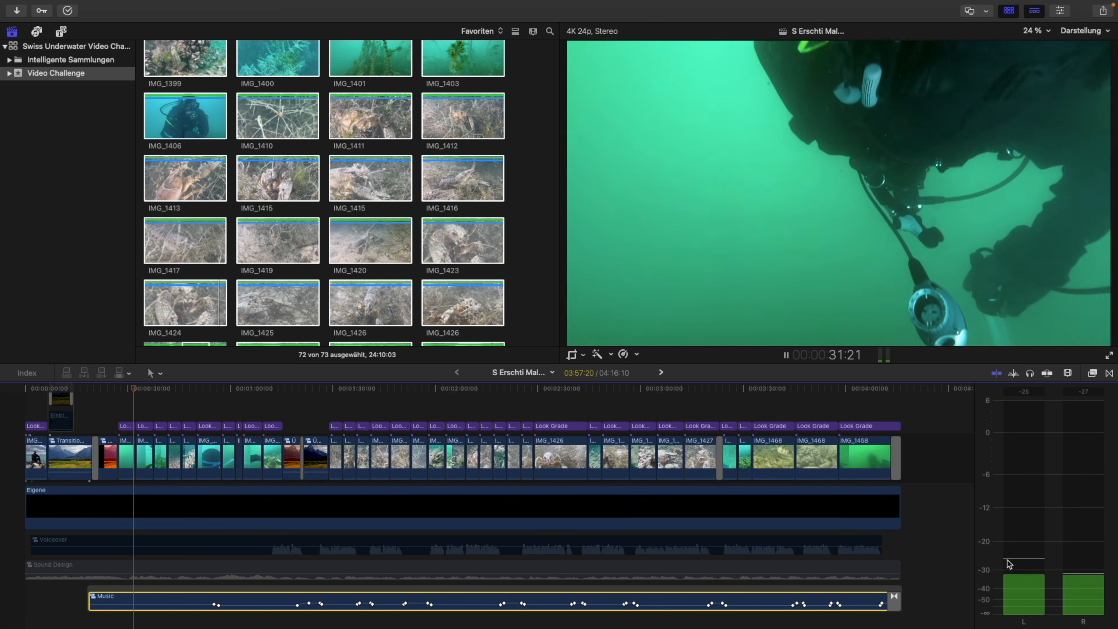
Play the music from around 1:07, 0:55 and 1:20, checking the volume keyframes along the Music clip.
left_click(254, 392)
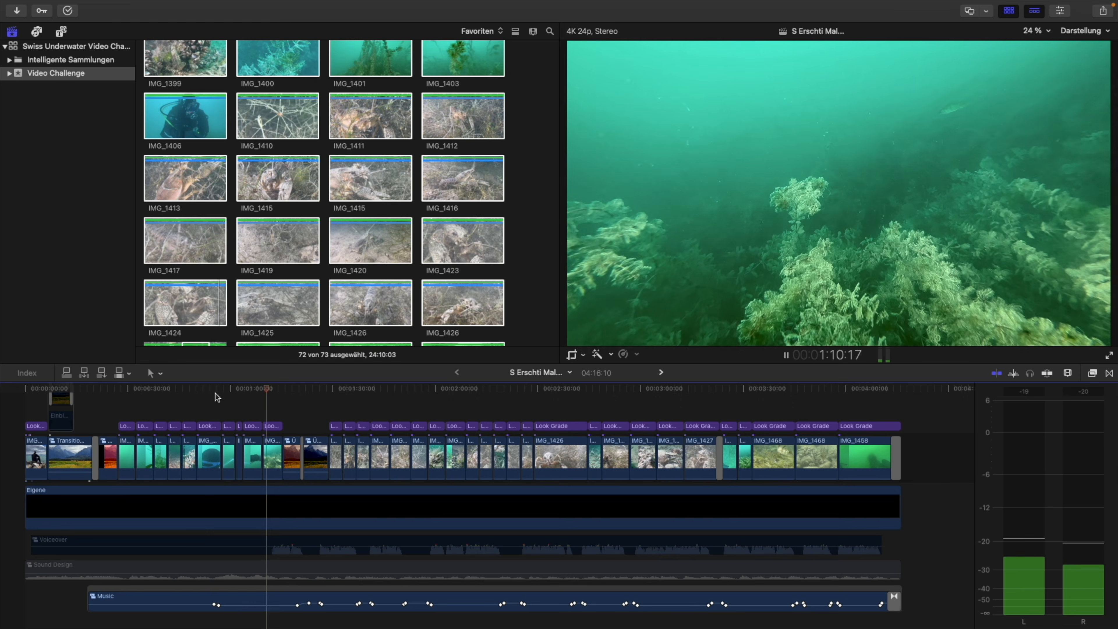
left_click(214, 391)
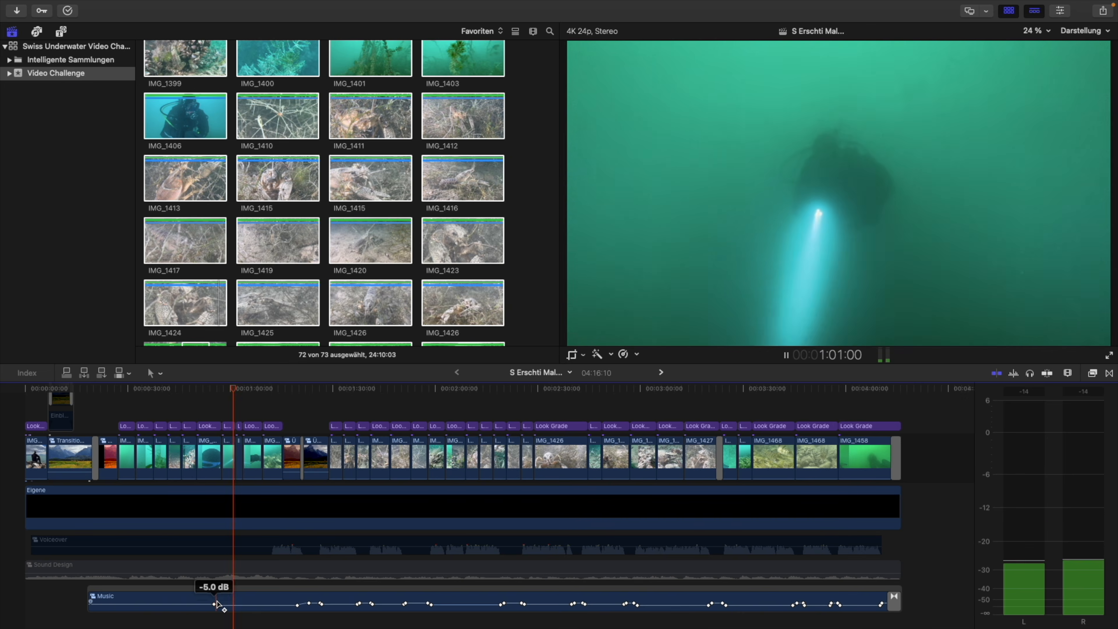
mouse_move(219, 605)
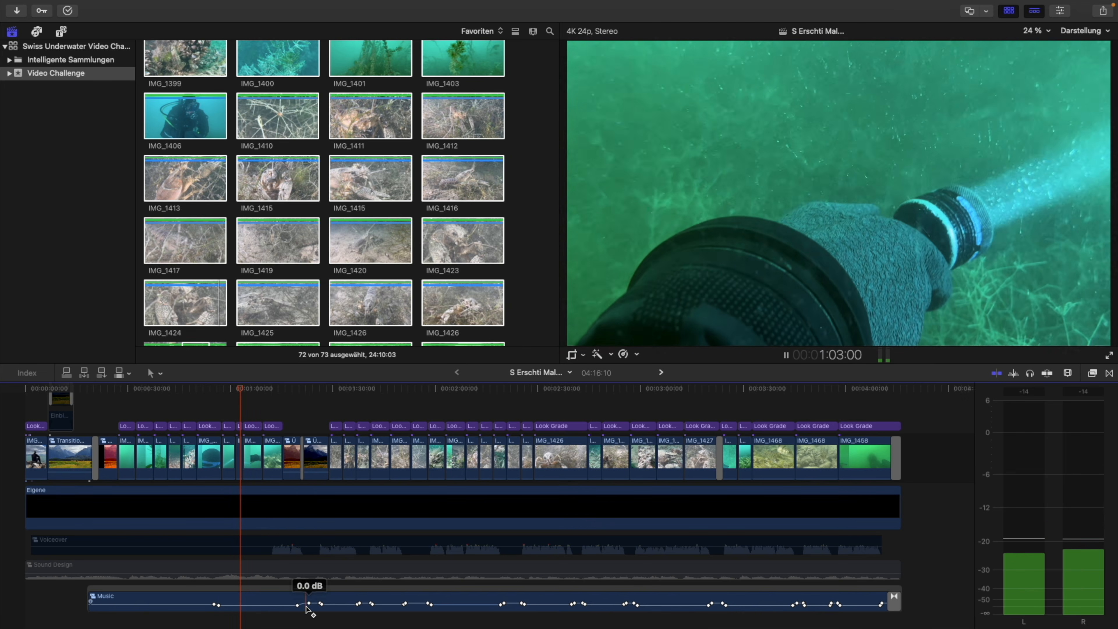
mouse_move(301, 608)
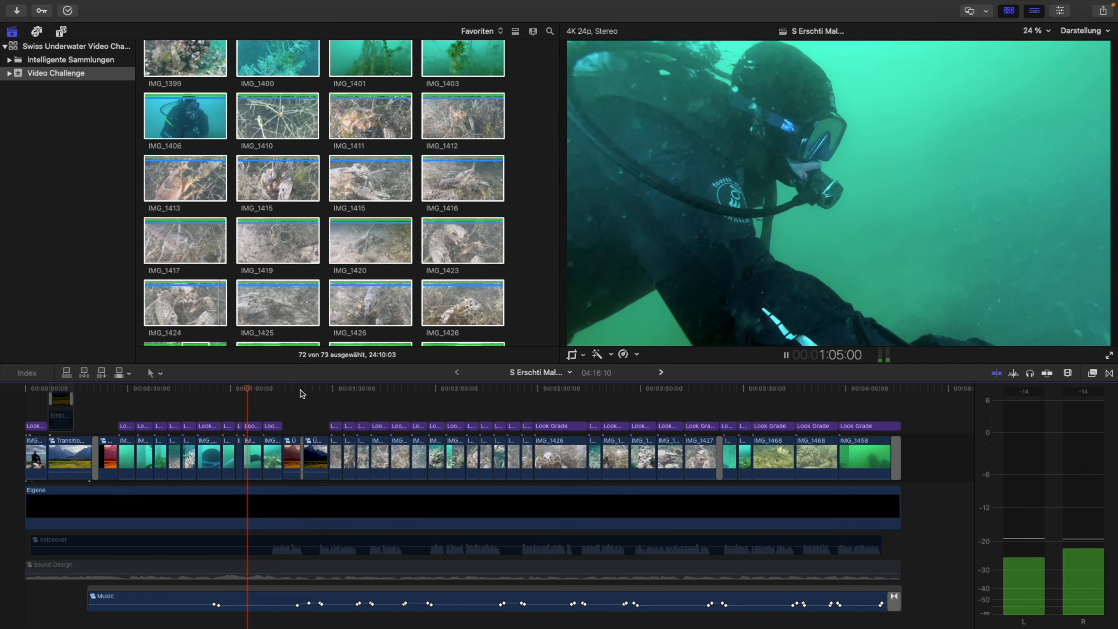
left_click(298, 389)
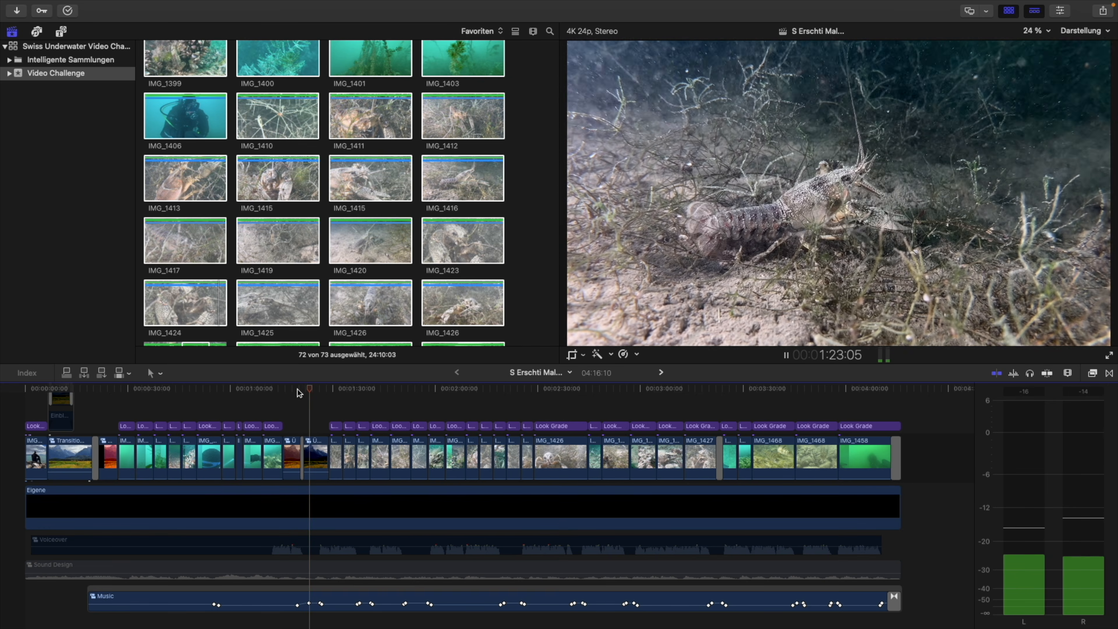
key("space")
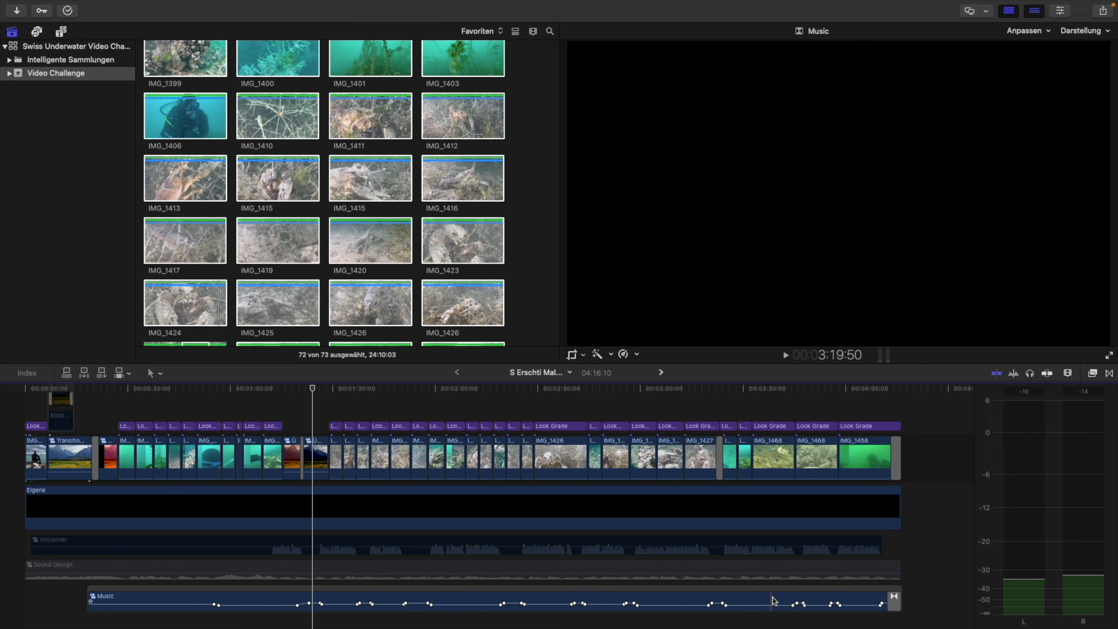
mouse_move(841, 600)
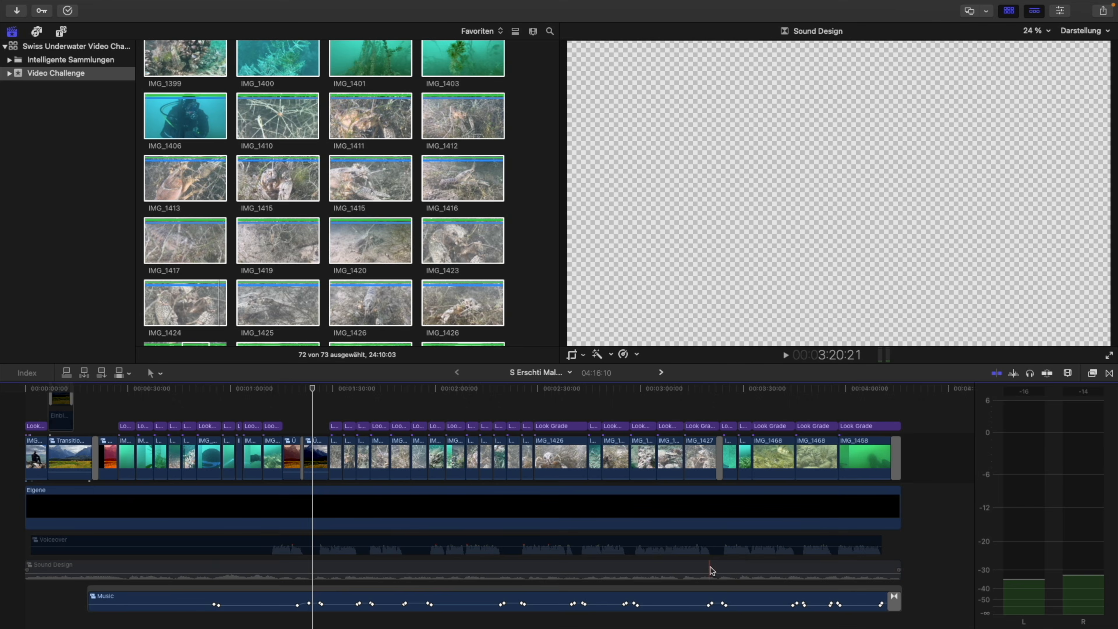
Enable Voiceover, disable Music, and play the voiceover passages from about 1:04 and 1:29 to check their level.
left_click(172, 543)
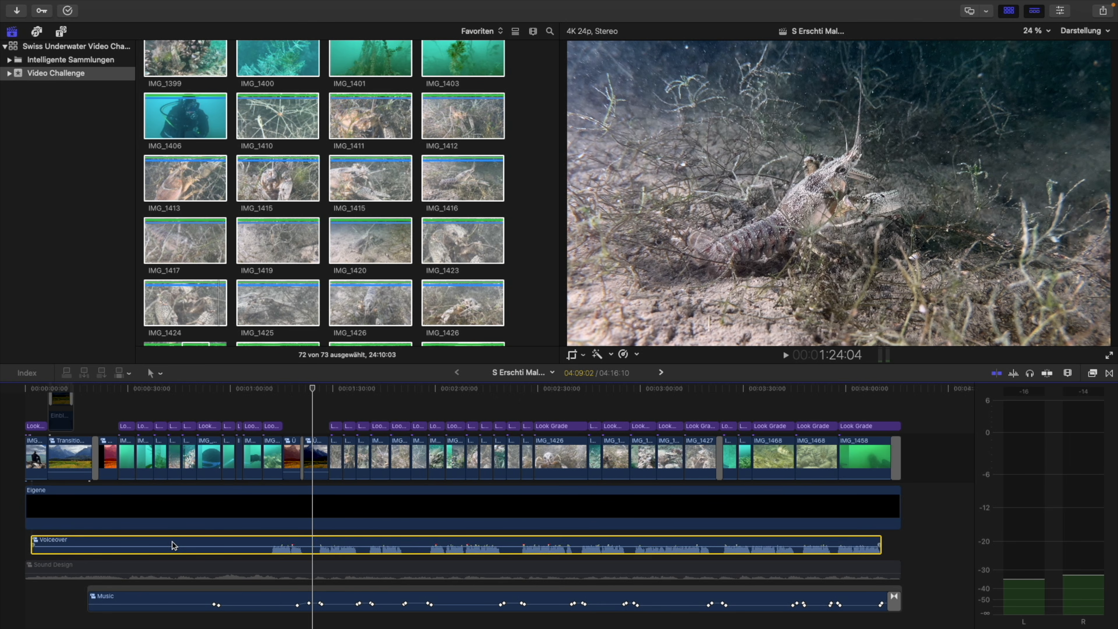
left_click(165, 596)
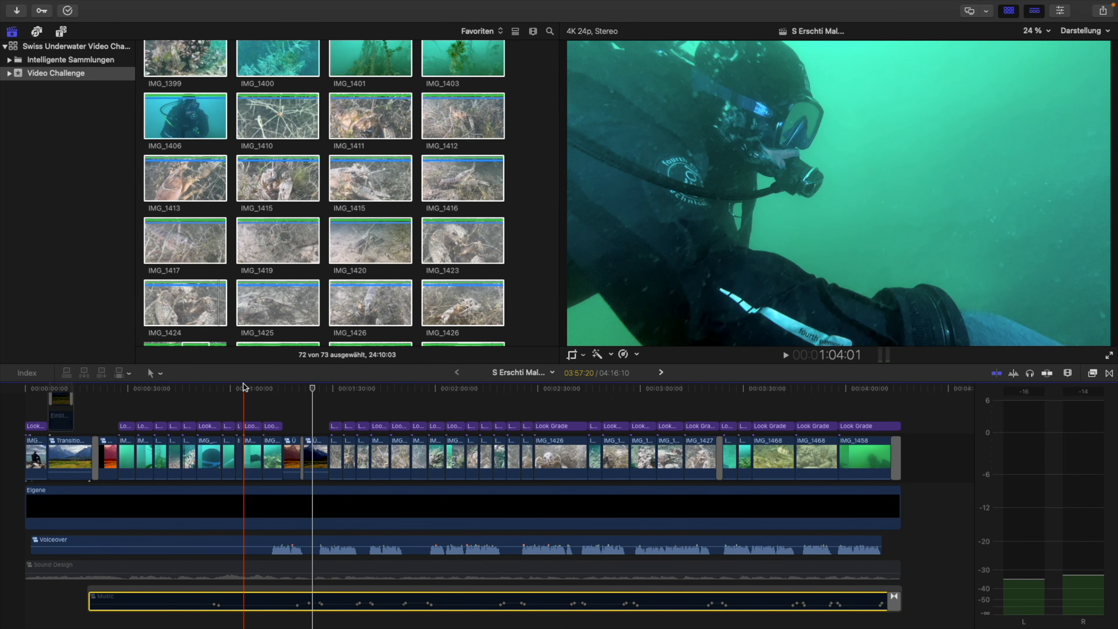
key("space")
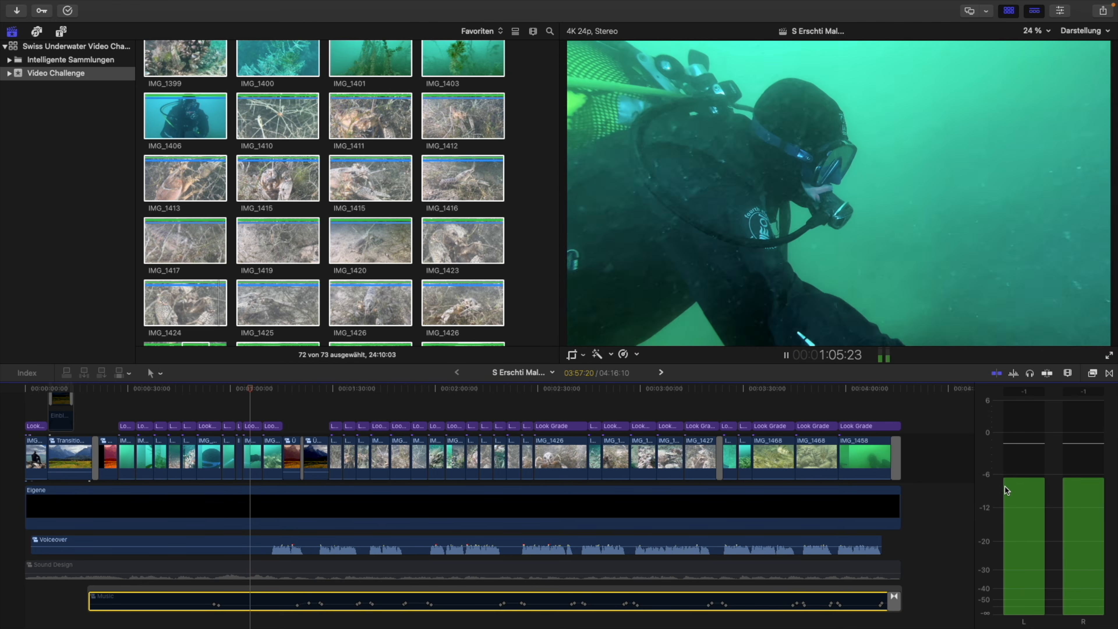
key("space")
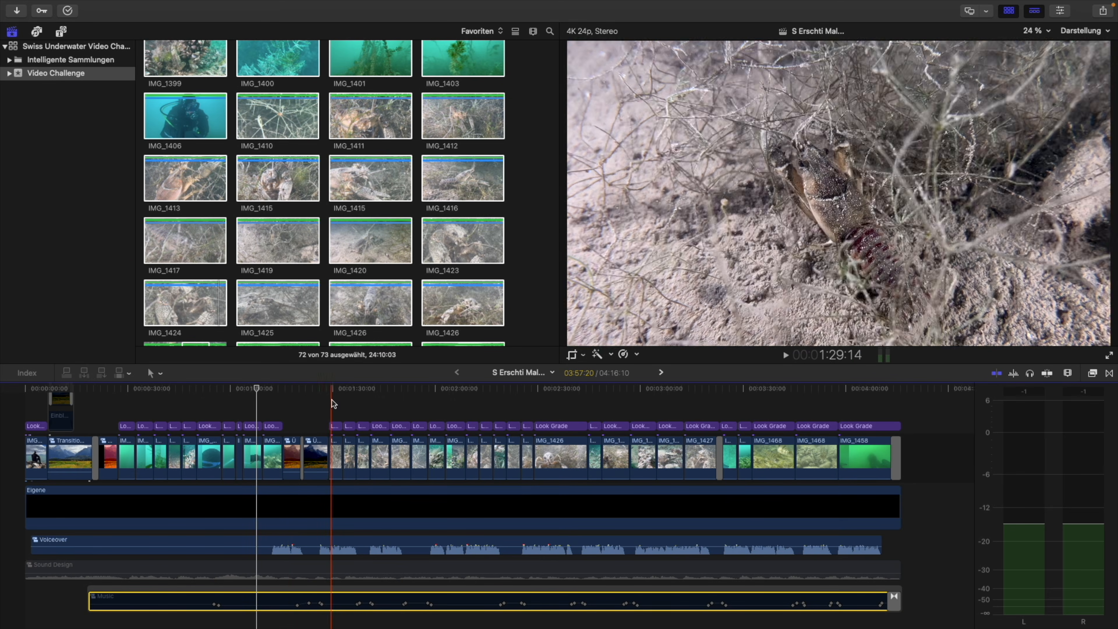
left_click(333, 401)
key("space")
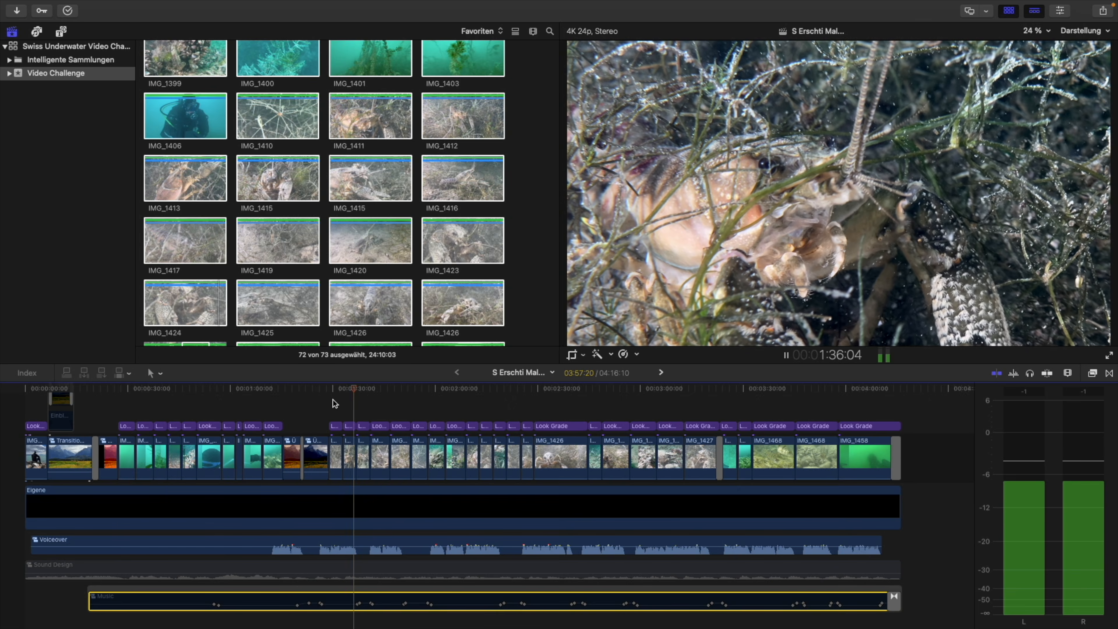
key("space")
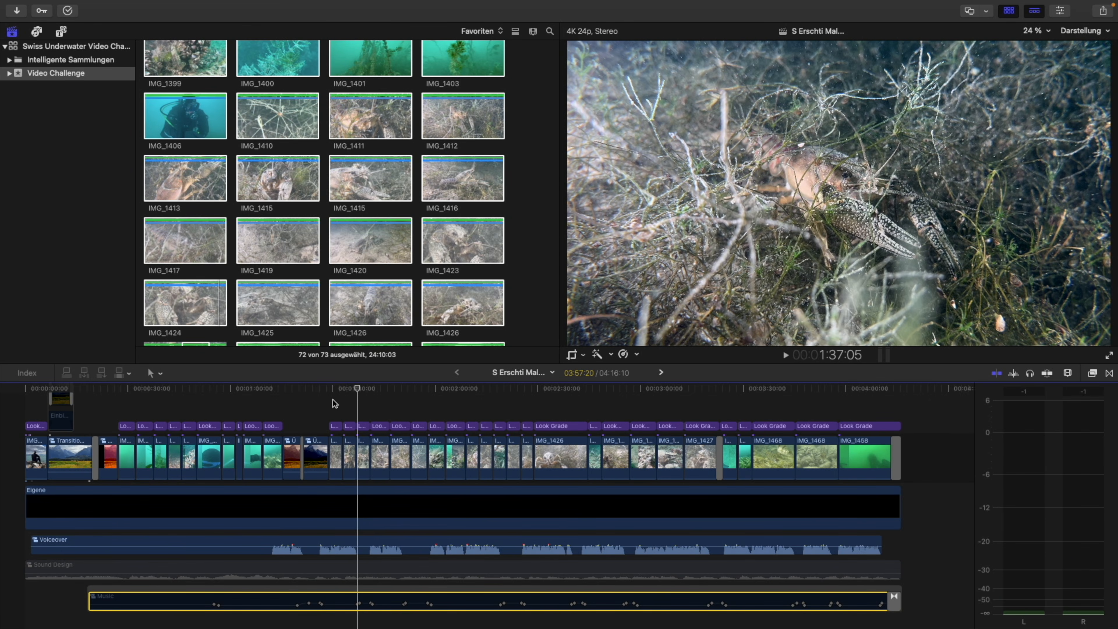
Re-enable the Music and Sound Design clips and return the playhead to the start of the timeline.
left_click(358, 390)
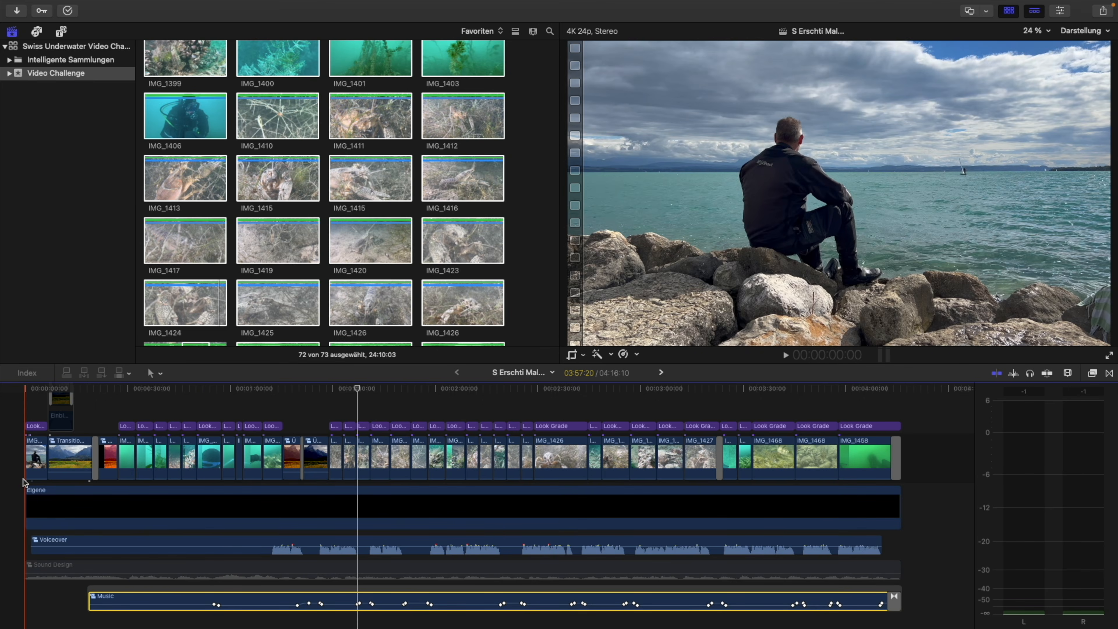
left_click(15, 403)
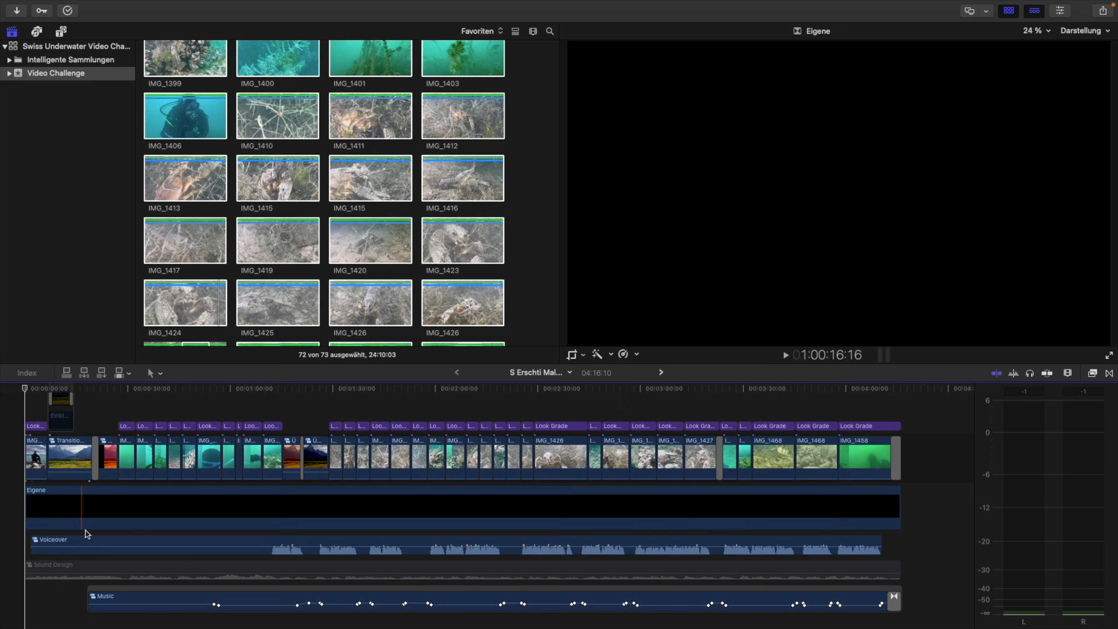
left_click(91, 573)
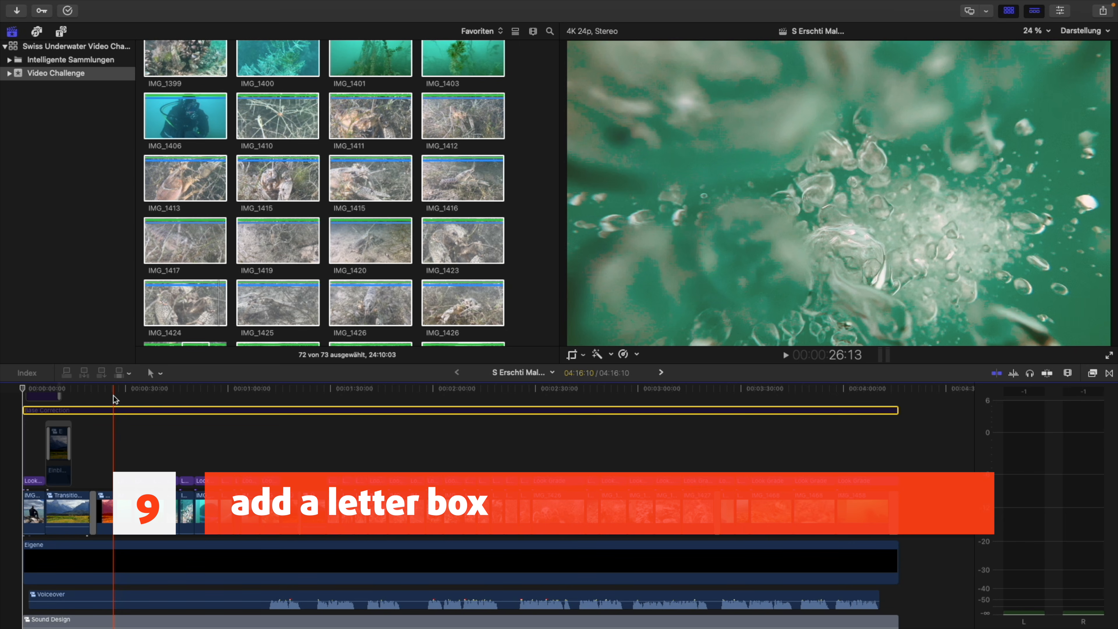
Enable the Base Correction layer above the clips to apply the letterbox across the video.
key("v")
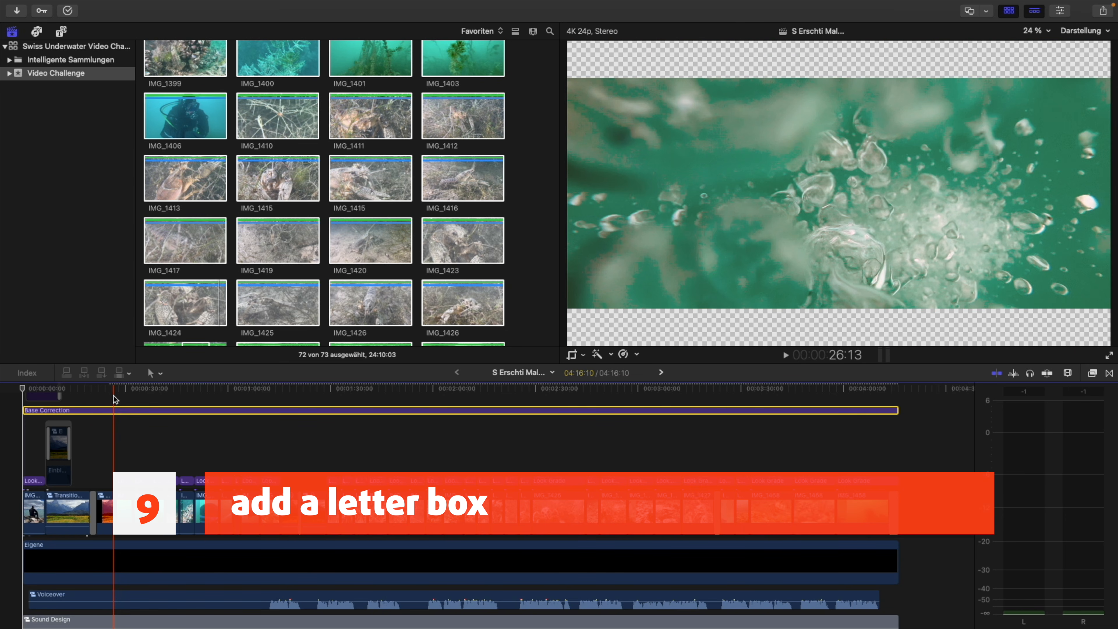